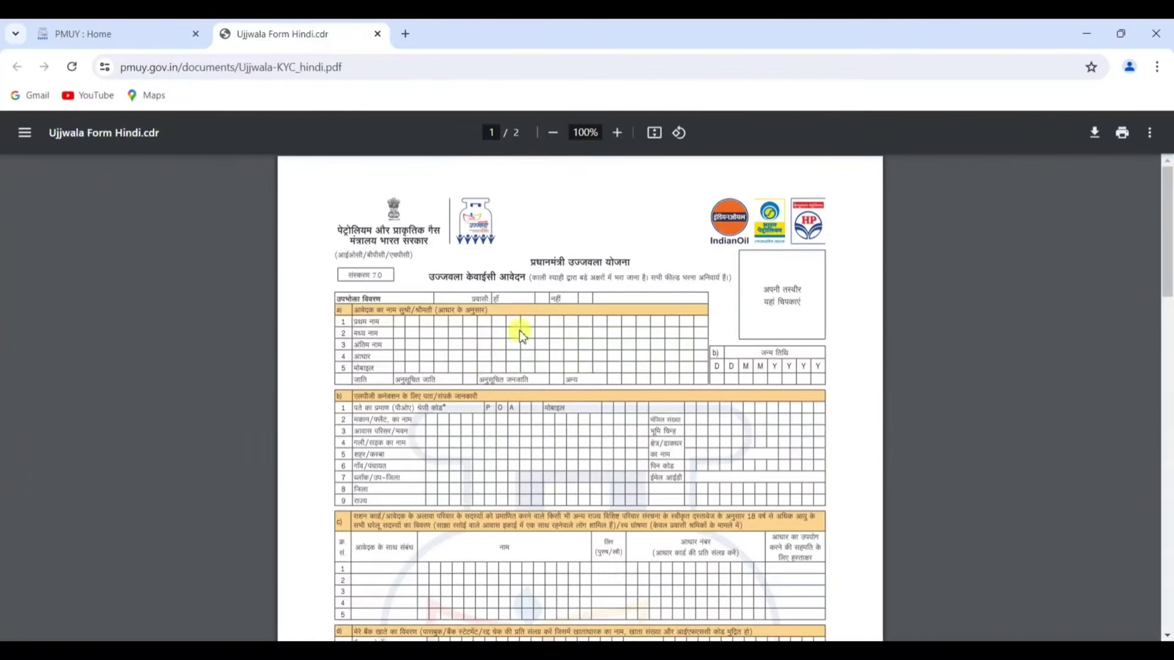
Skim both pages of the Hindi Ujjwala KYC application form PDF and close it
scroll(523, 324, down, 5)
scroll(523, 324, down, 6)
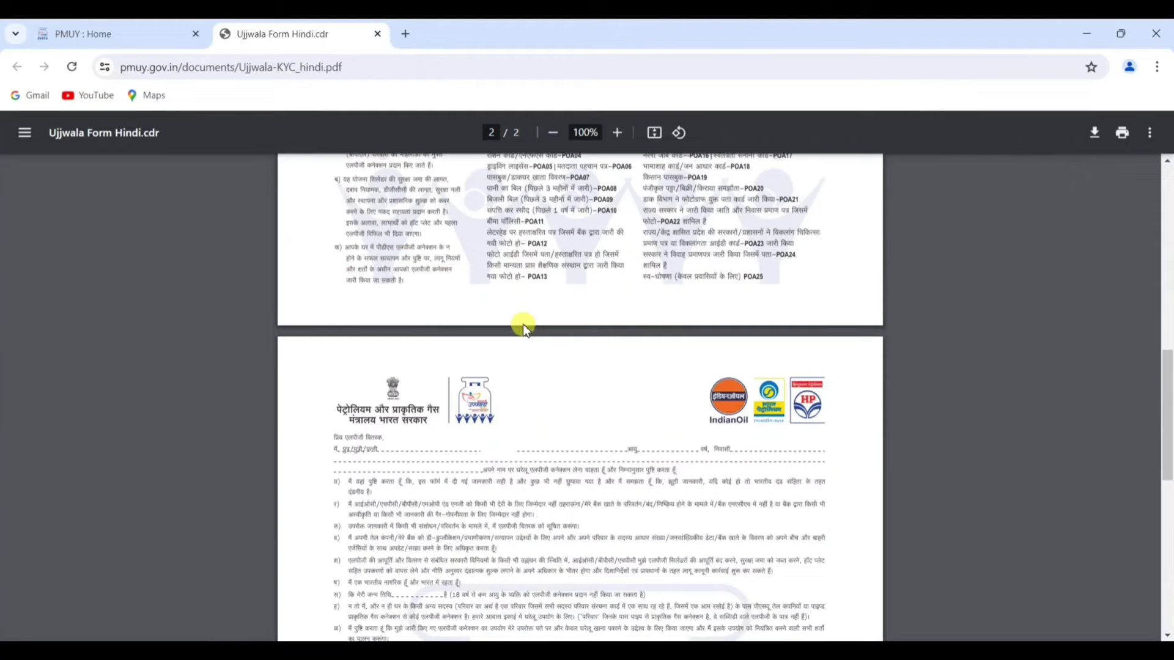
scroll(523, 324, up, 7)
scroll(523, 324, down, 2)
key(ctrl+w)
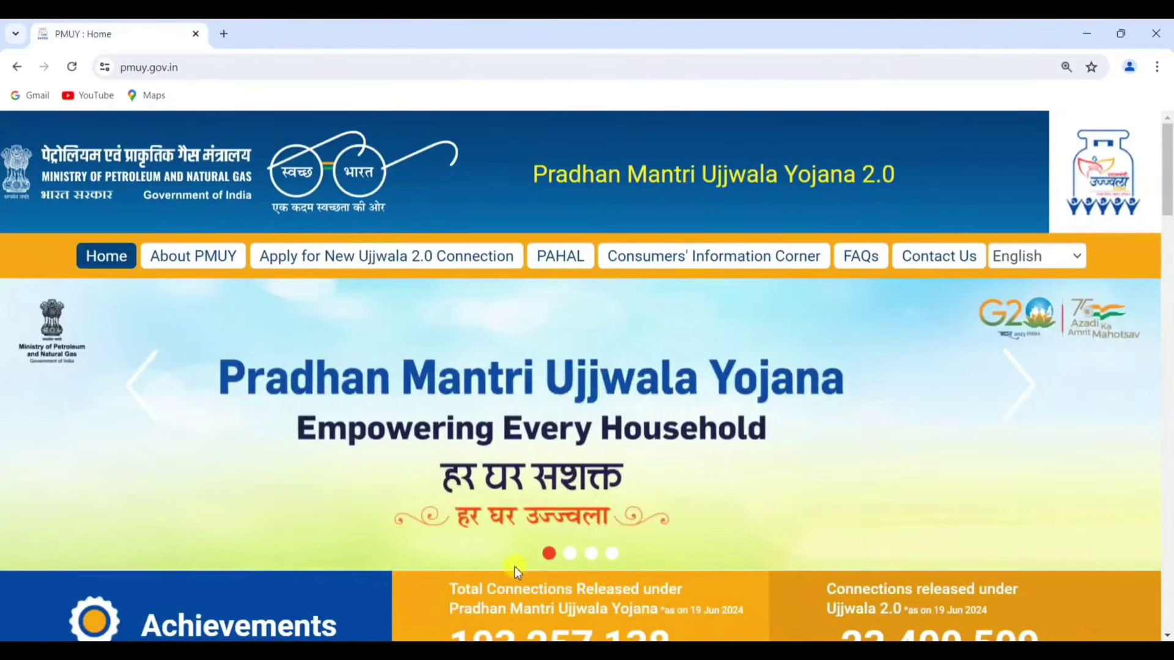
Start an online application for a New Ujjwala 2.0 Connection with HP Gas as the provider
click(284, 269)
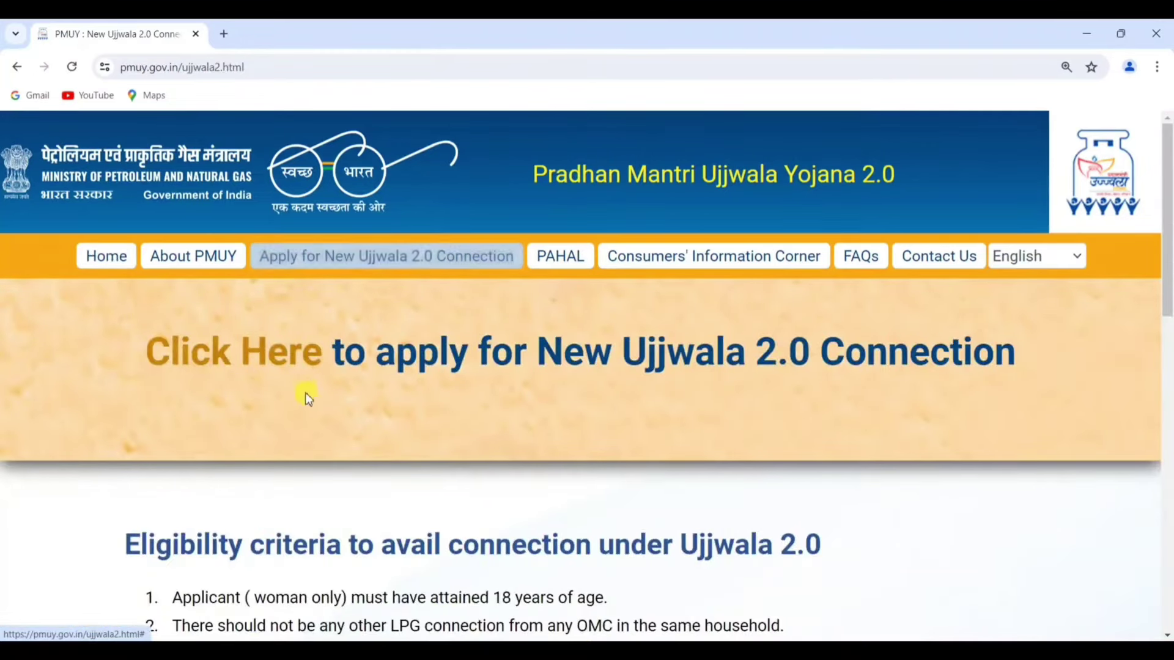
click(237, 362)
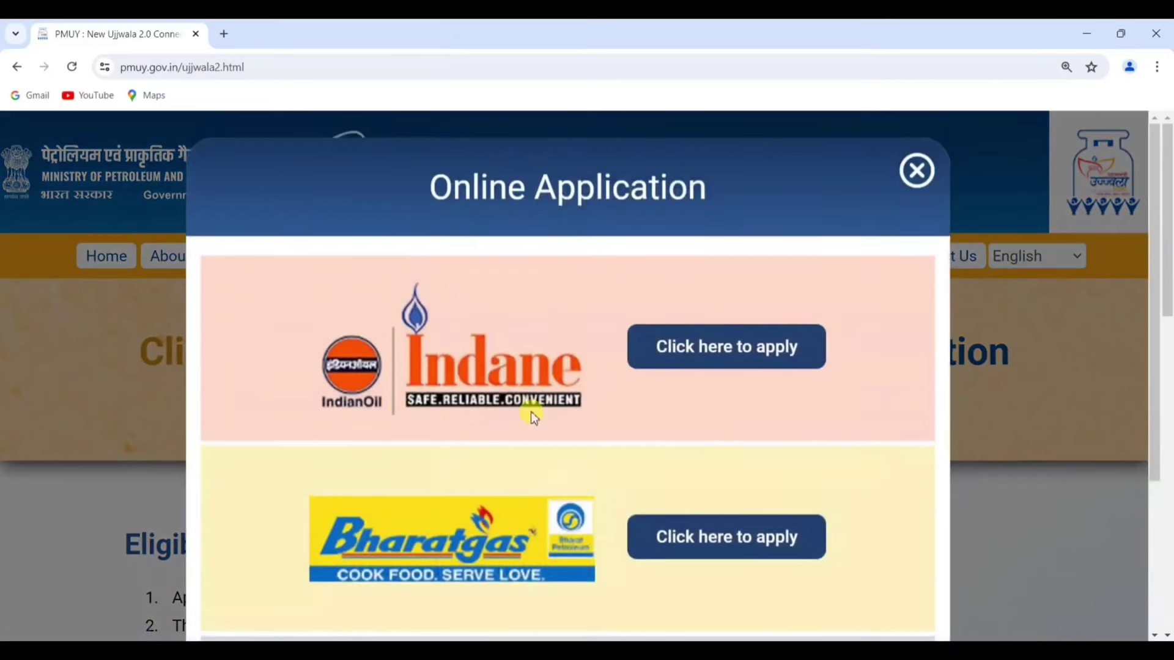
scroll(535, 398, down, 2)
scroll(537, 397, down, 3)
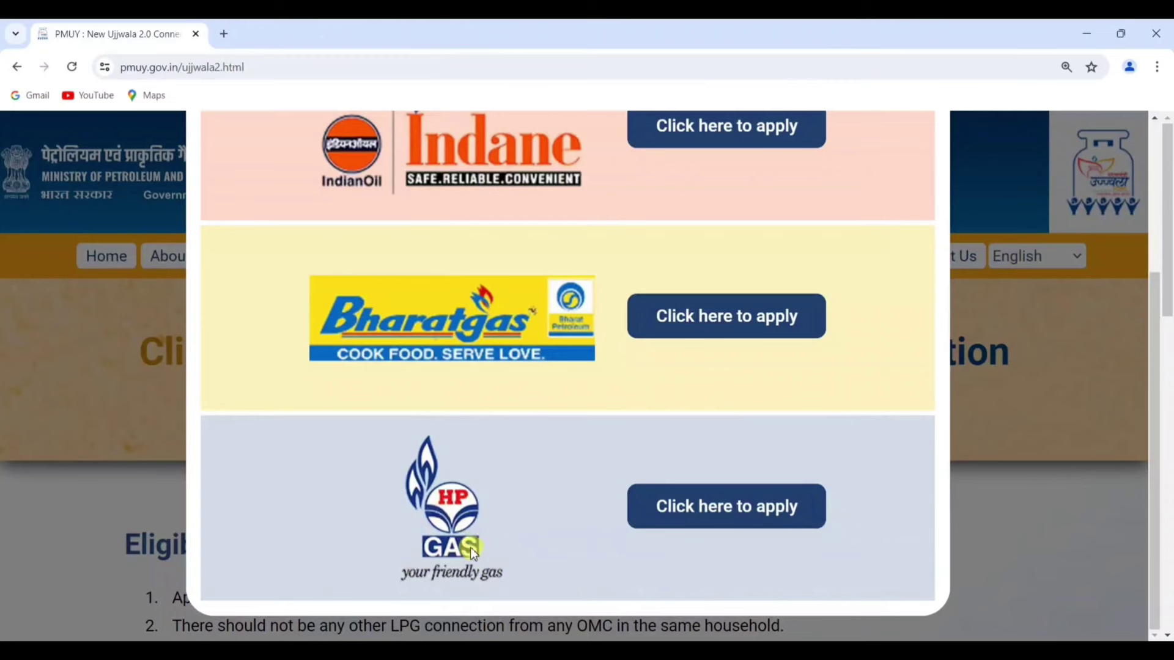
click(730, 514)
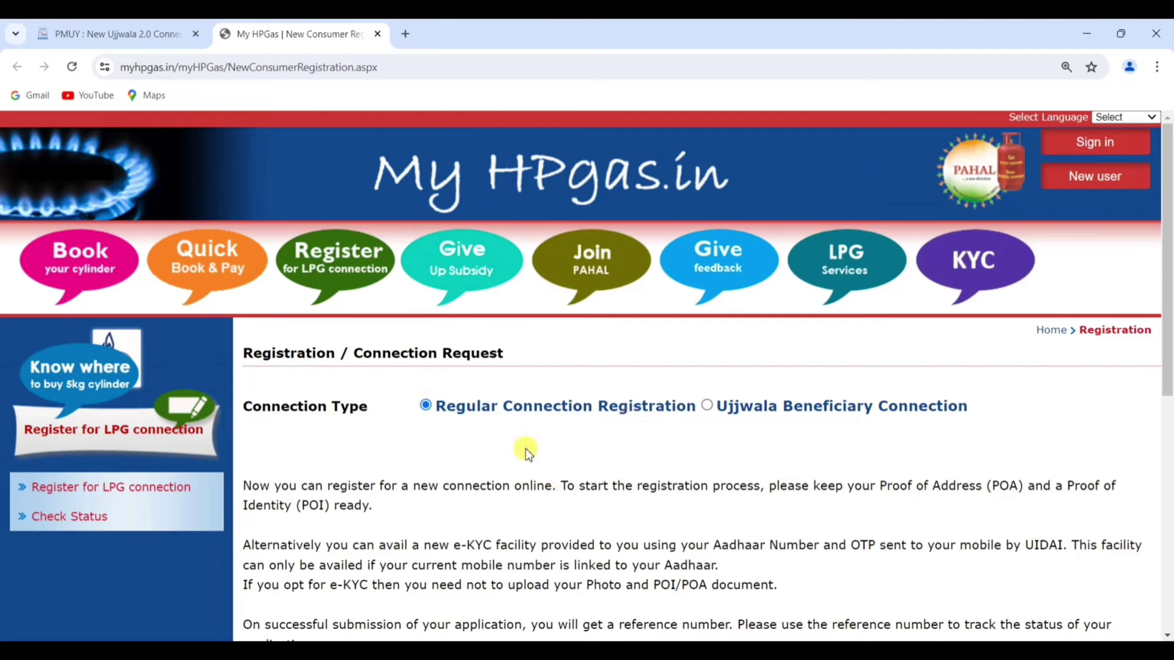
Set the connection type to Ujjwala Beneficiary Connection and accept the eligibility declaration
triple_click(722, 415)
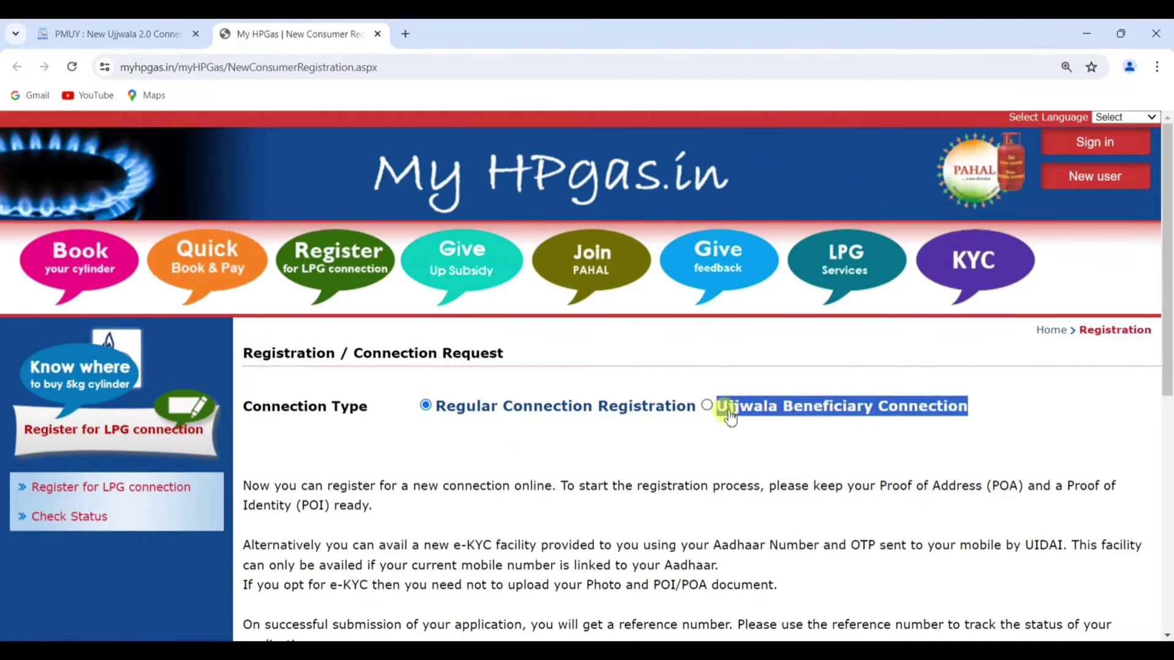
click(708, 406)
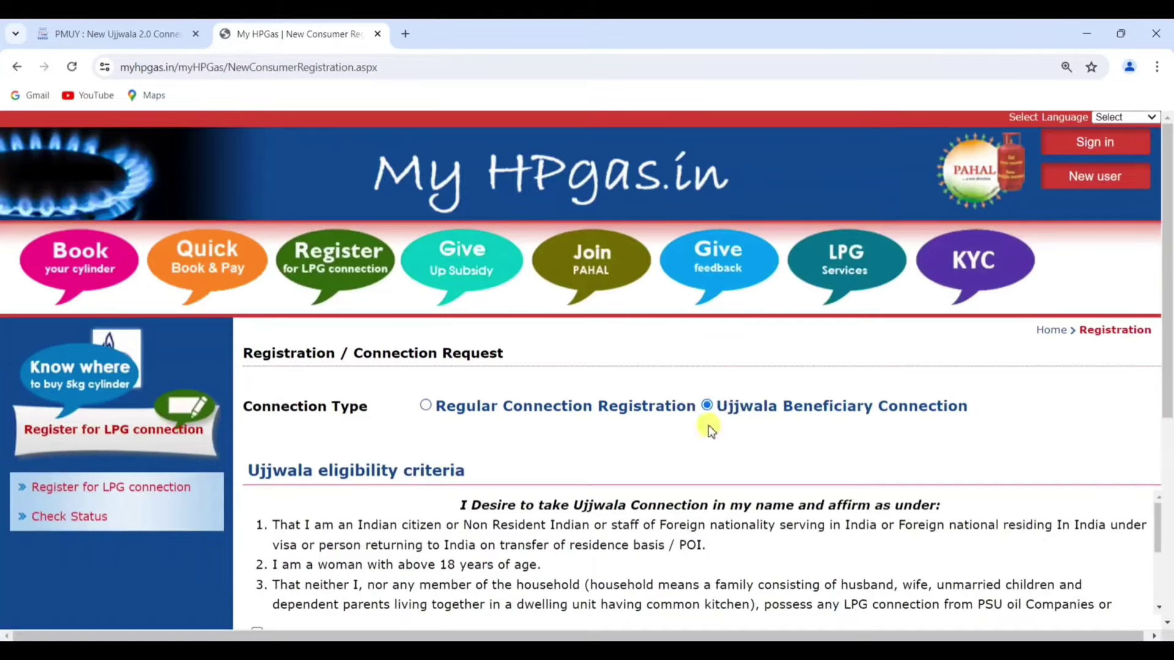
scroll(535, 411, down, 5)
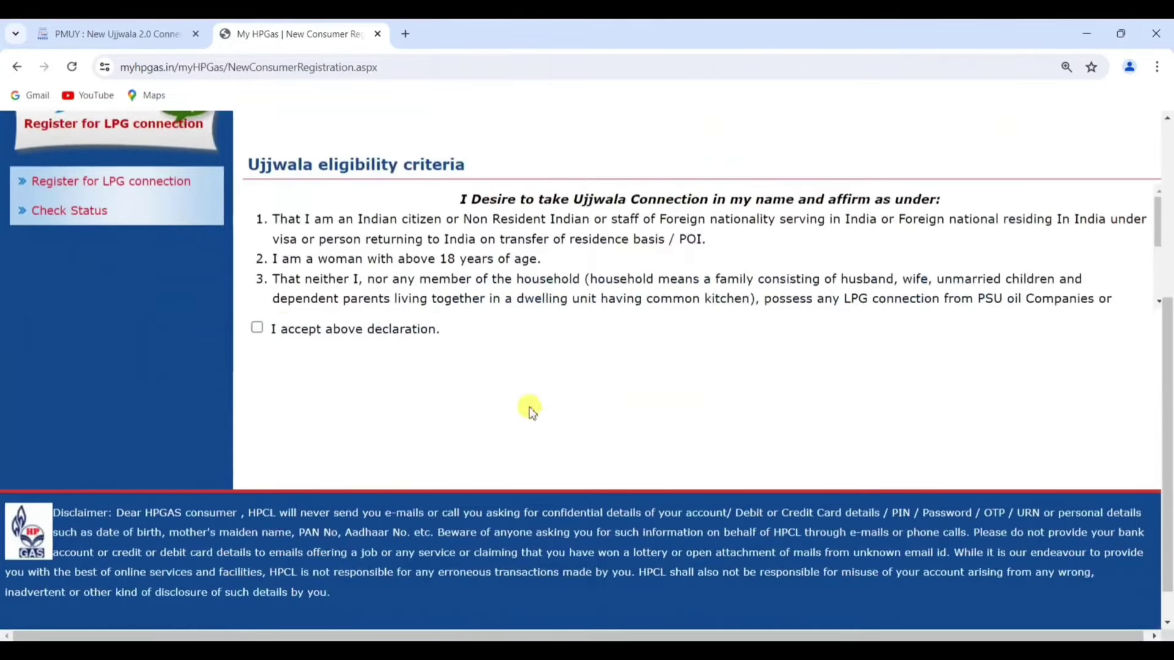
click(257, 330)
scroll(273, 395, down, 7)
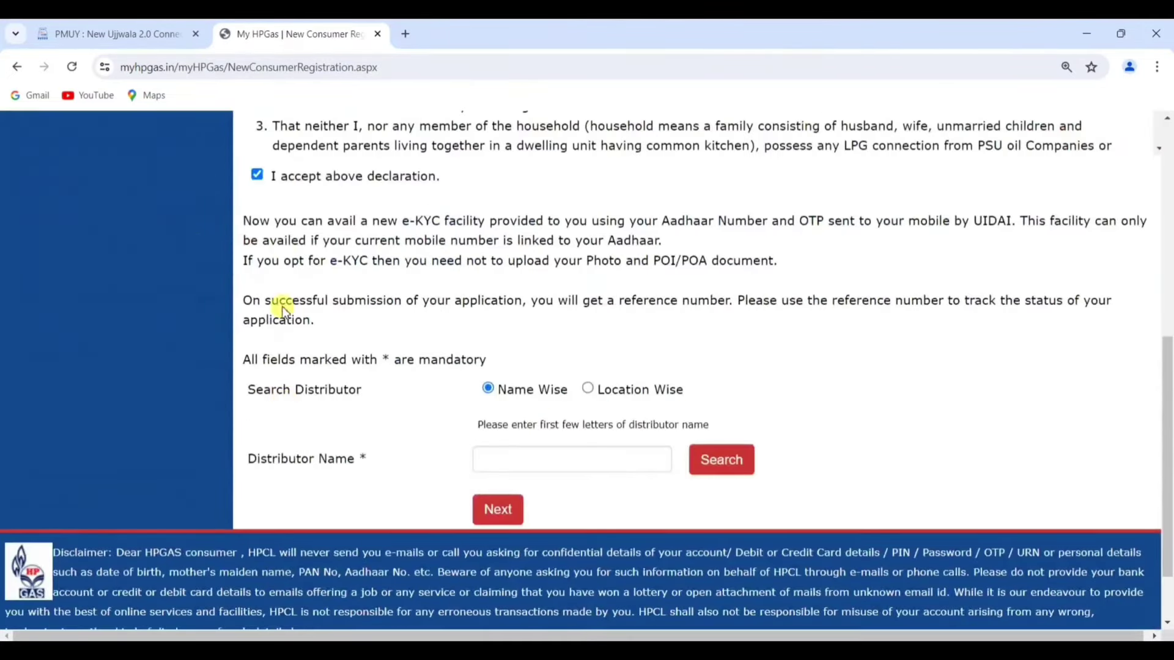
scroll(416, 367, down, 1)
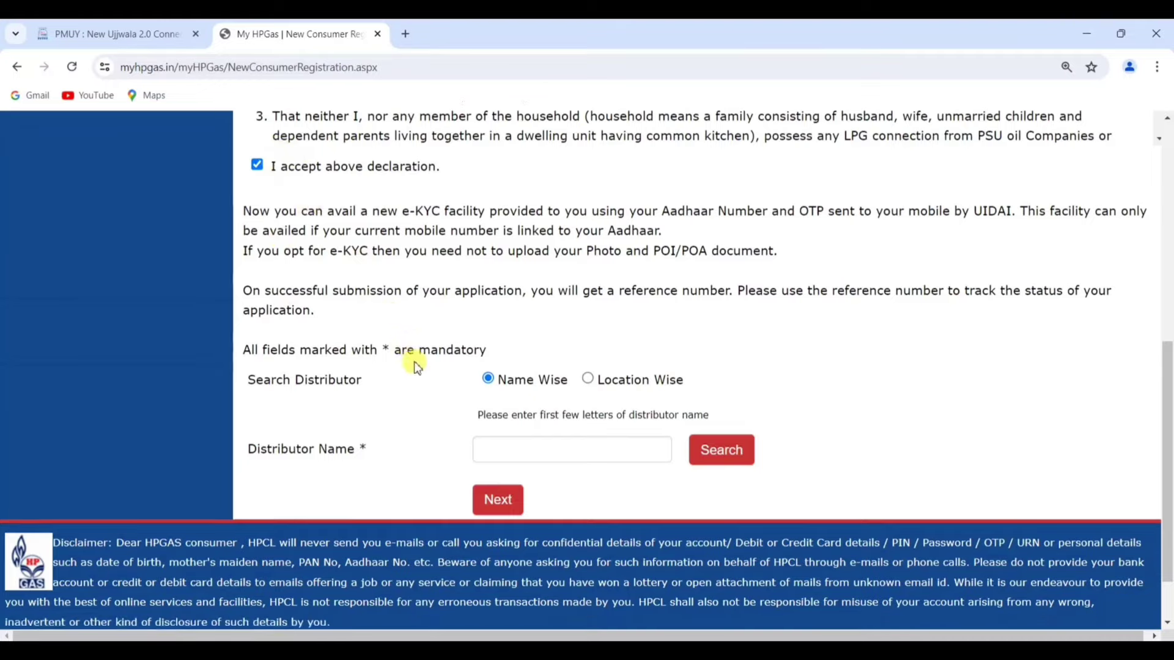
Choose a distributor location-wise in the state of Maharashtra and proceed to the KYC application form
drag(284, 313, 361, 313)
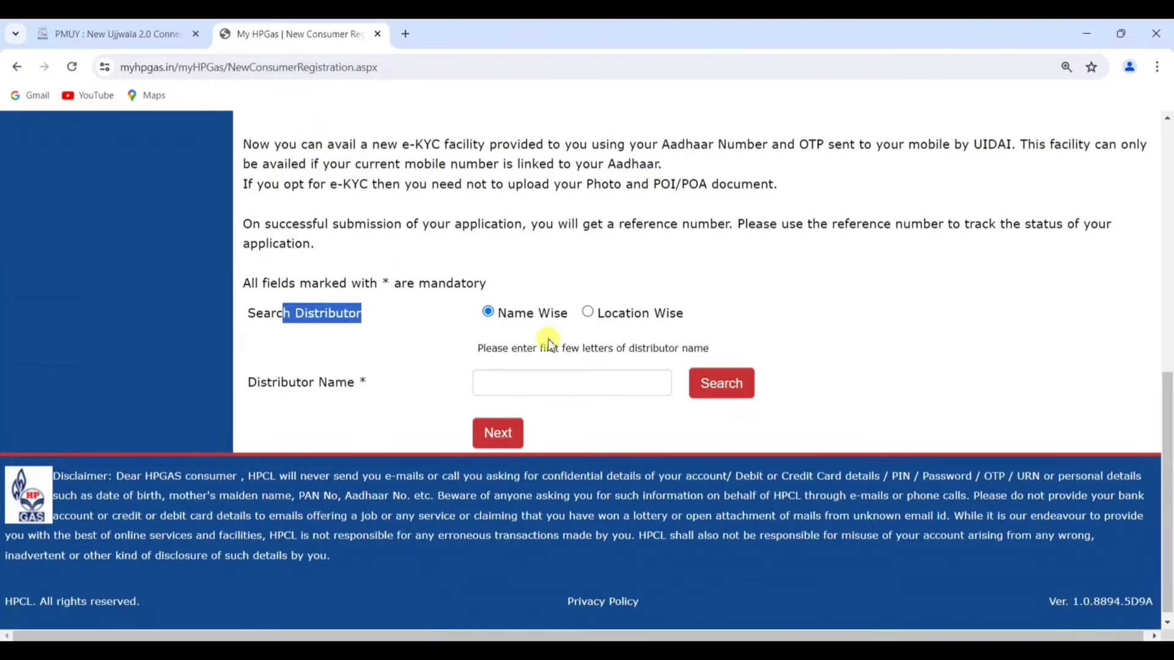
click(588, 313)
scroll(613, 349, down, 3)
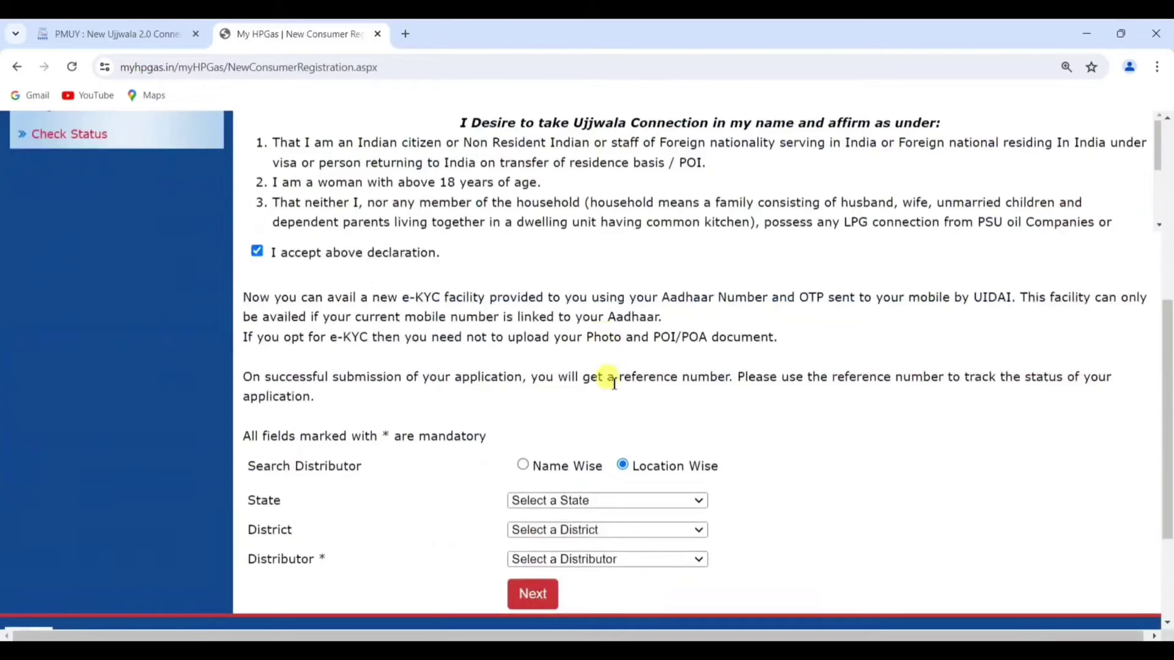
click(552, 333)
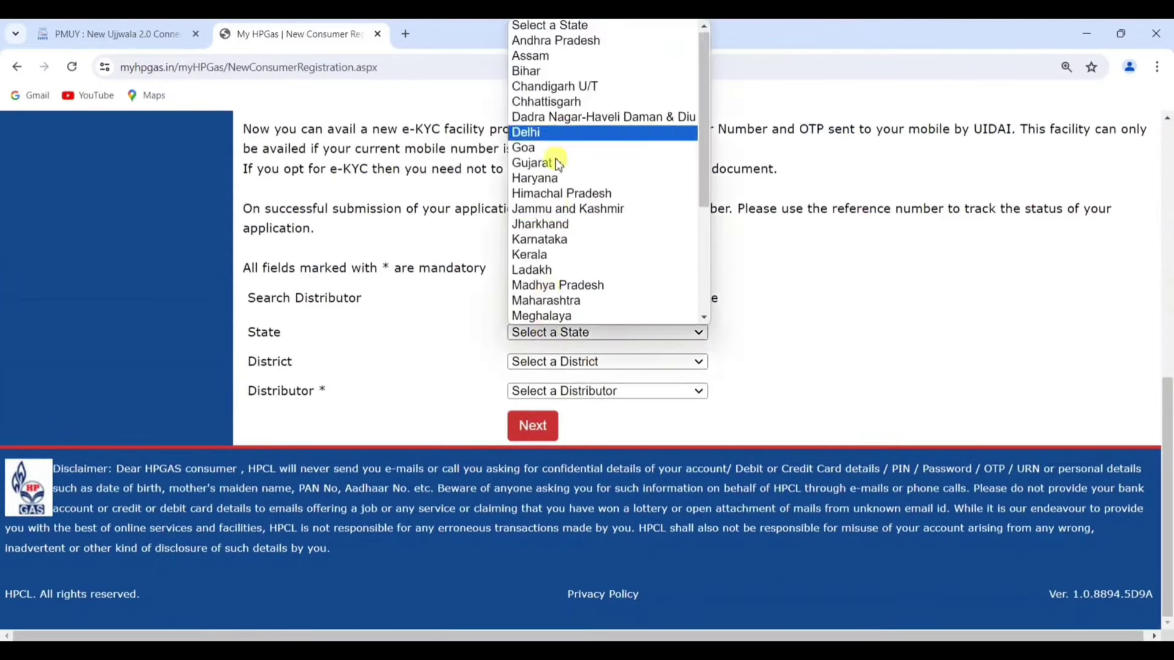
click(550, 301)
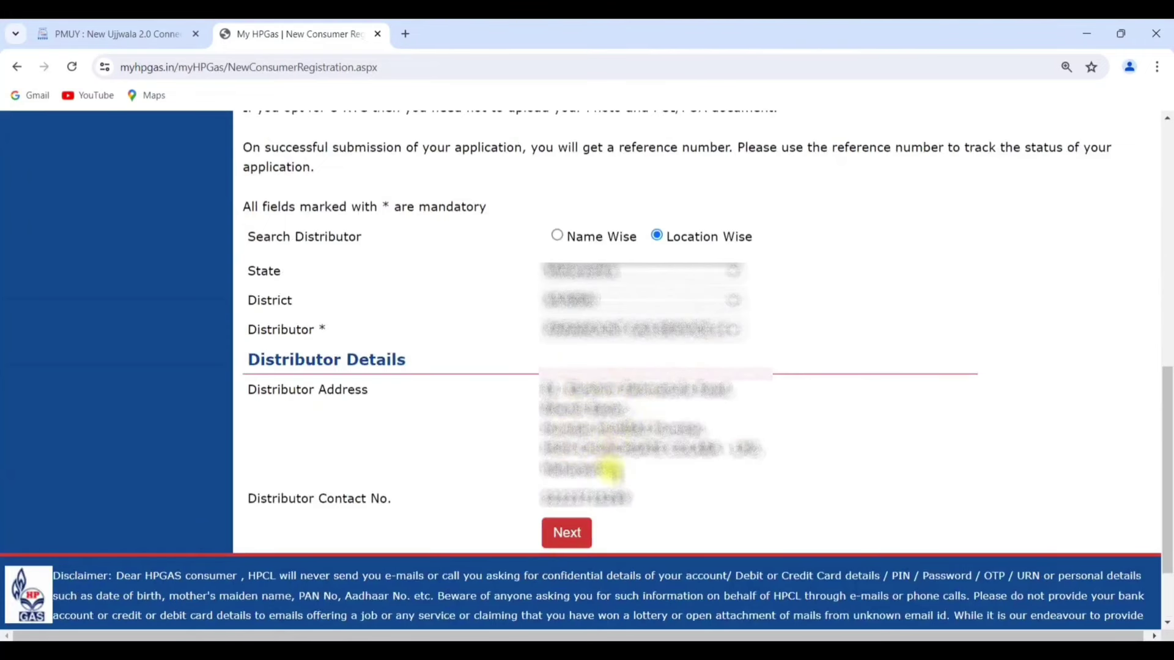
click(565, 536)
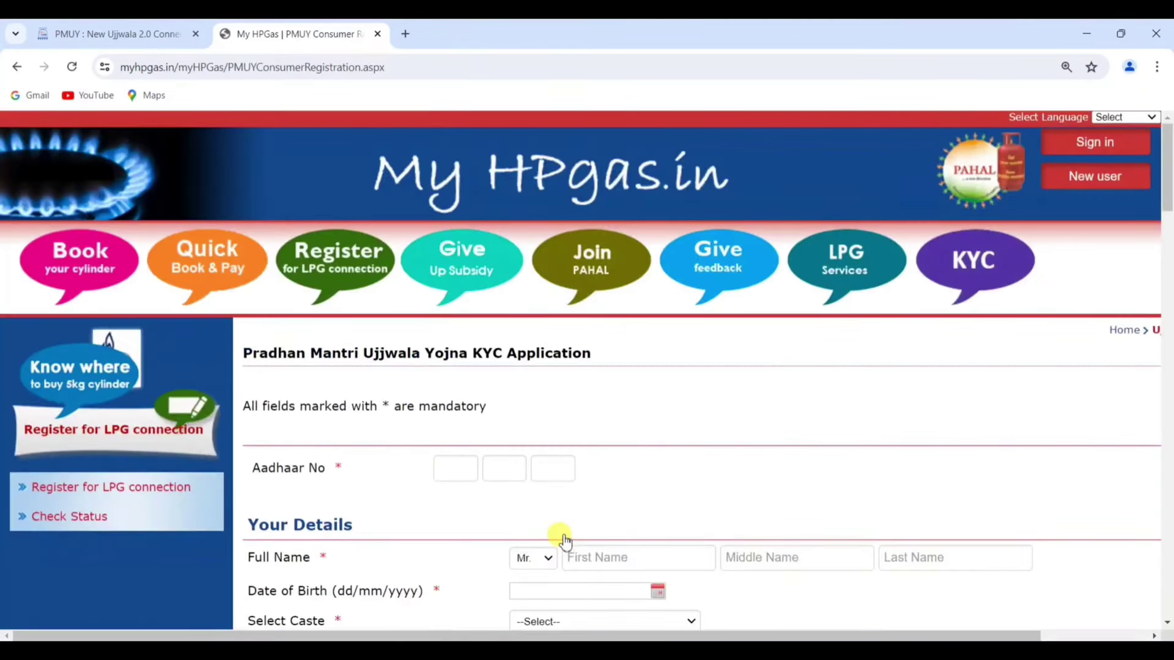
Look through the whole Pradhan Mantri Ujjwala Yojna KYC application, from personal details to the upload section
scroll(636, 516, down, 6)
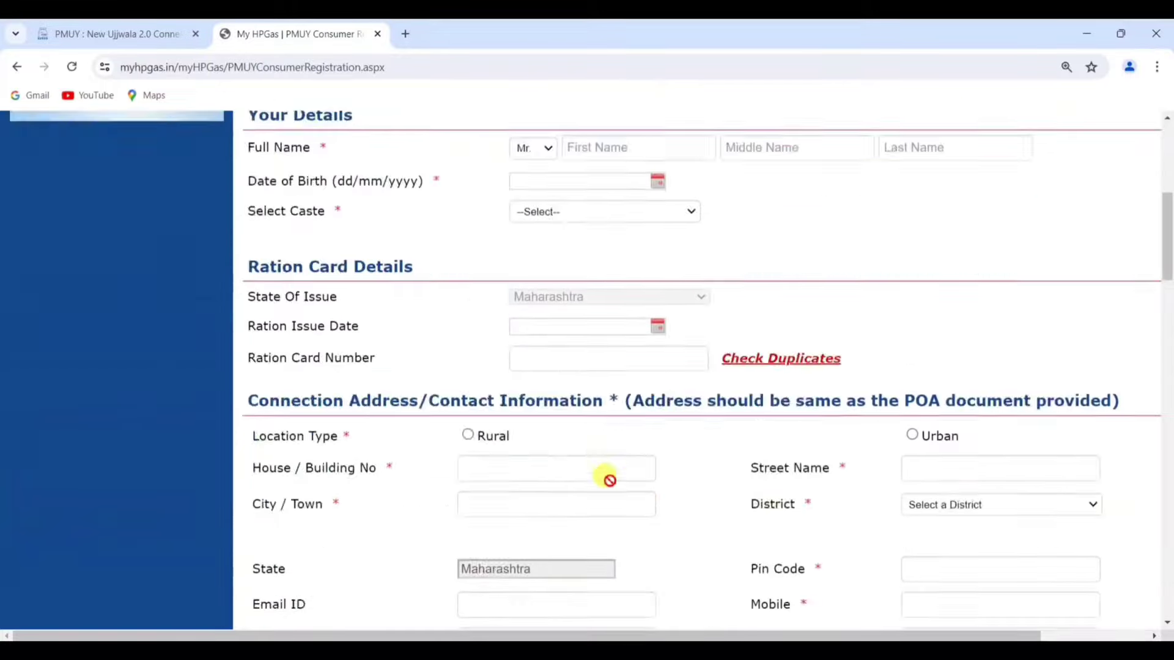
scroll(609, 479, down, 17)
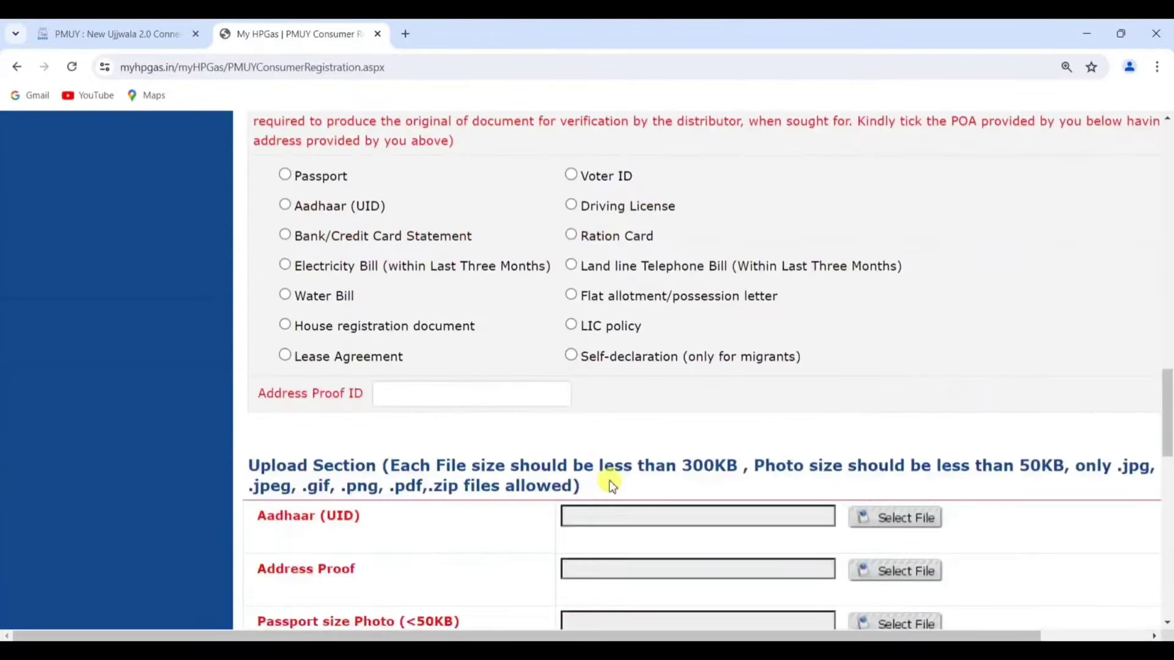
scroll(609, 479, down, 5)
scroll(609, 479, up, 20)
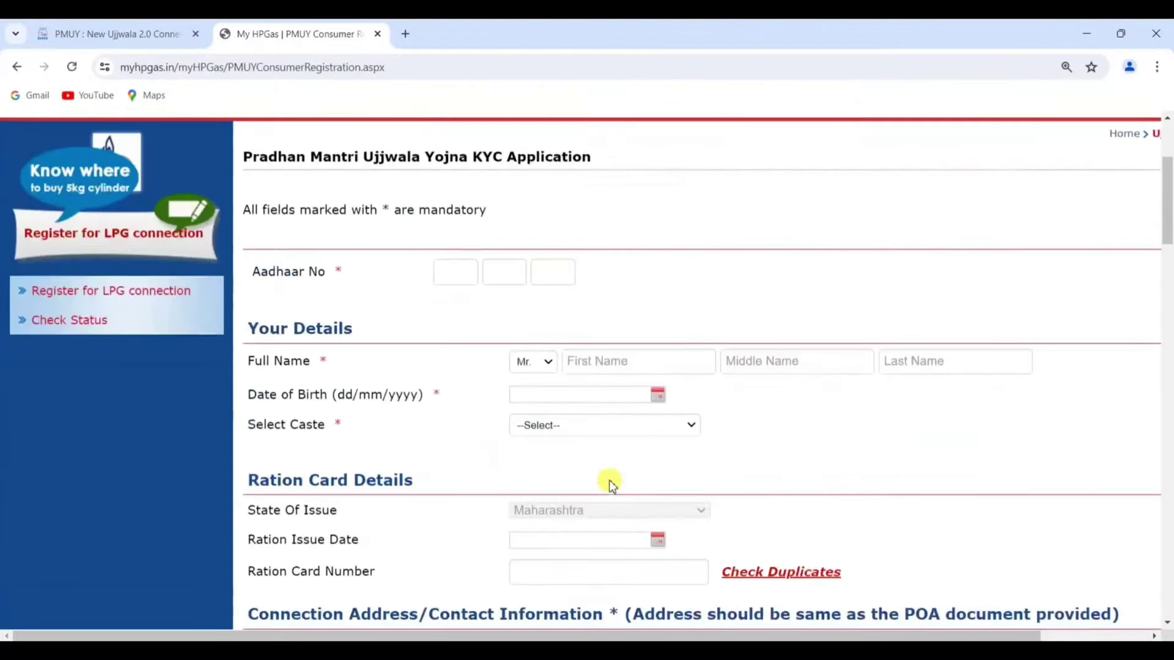
scroll(609, 479, up, 3)
scroll(609, 479, down, 1)
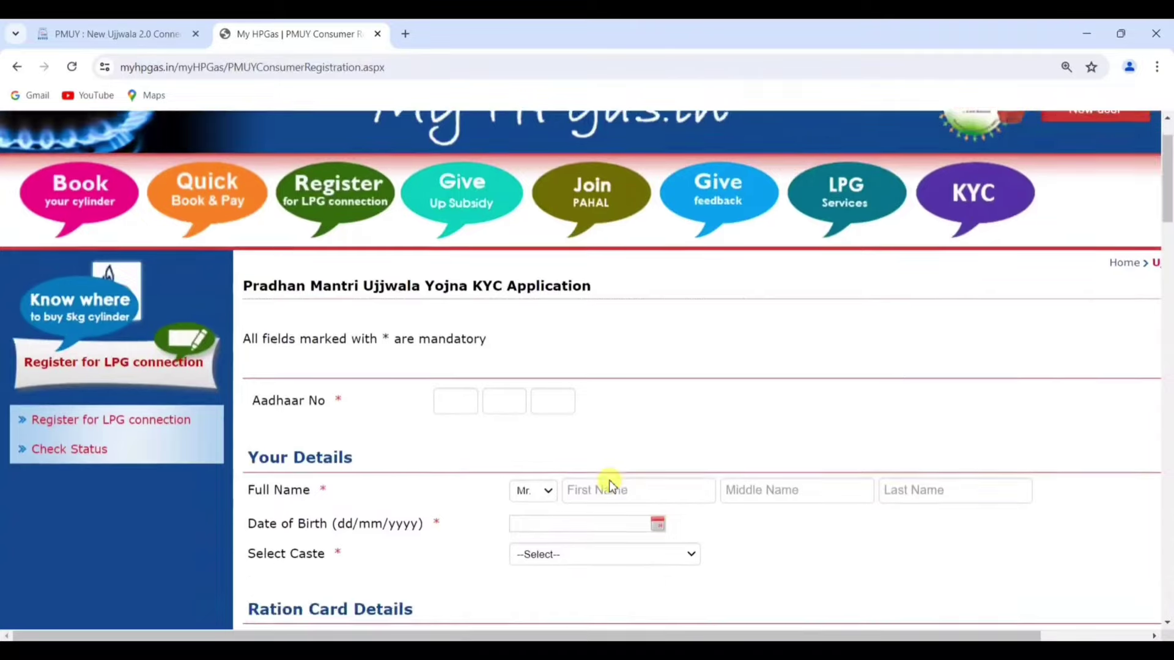
Go through the three Aadhaar number boxes without filling them in
drag(255, 398, 309, 398)
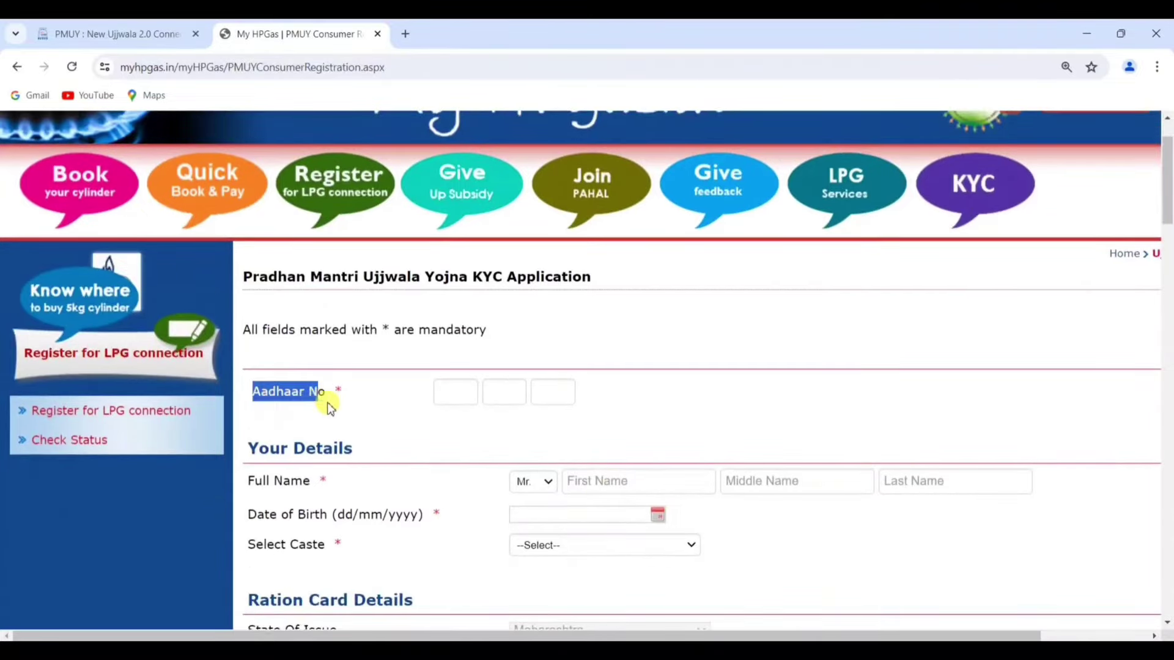
click(450, 396)
click(504, 394)
click(553, 394)
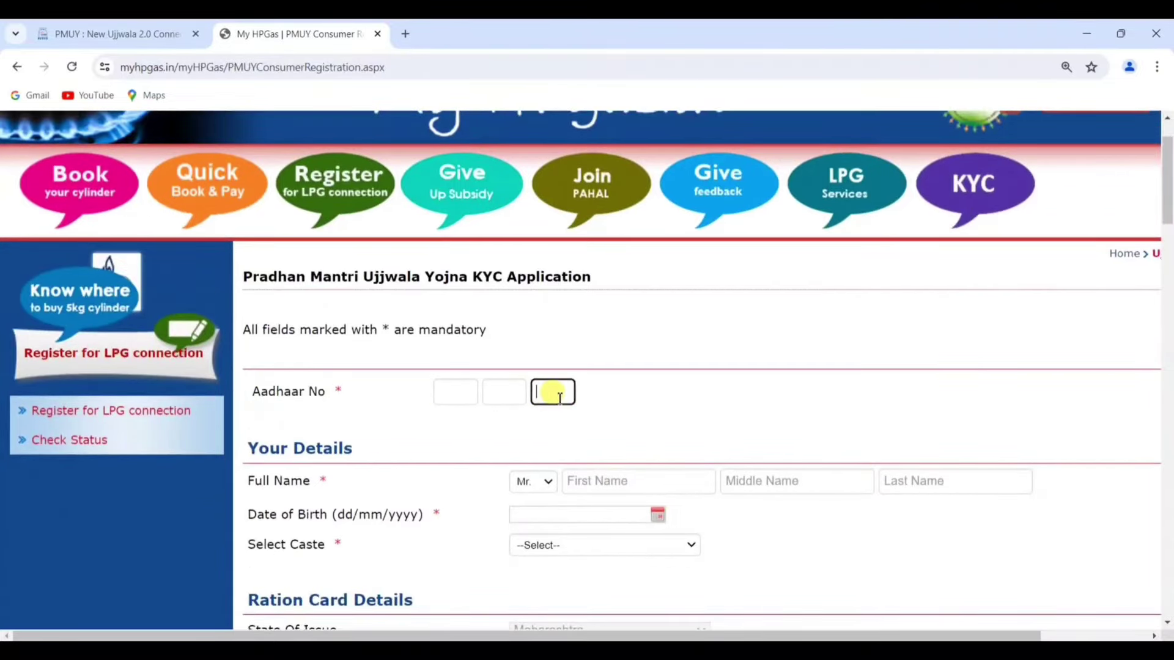
Go through the first, middle and last name fields under Your Details without filling them in
scroll(553, 398, down, 2)
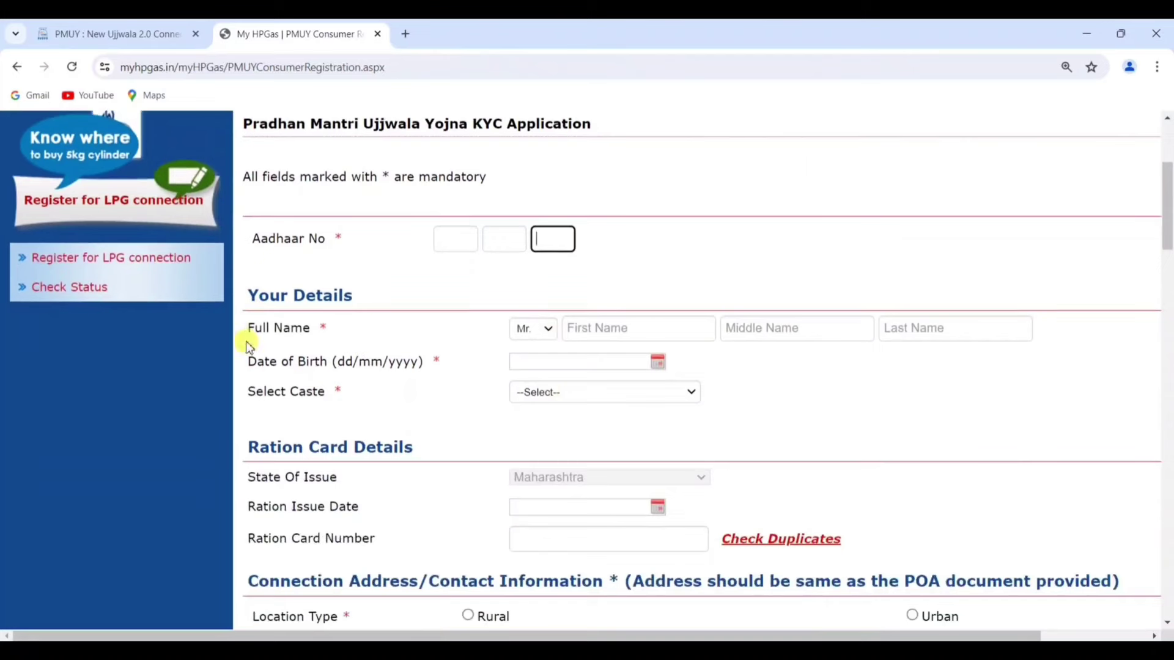
drag(248, 331, 310, 330)
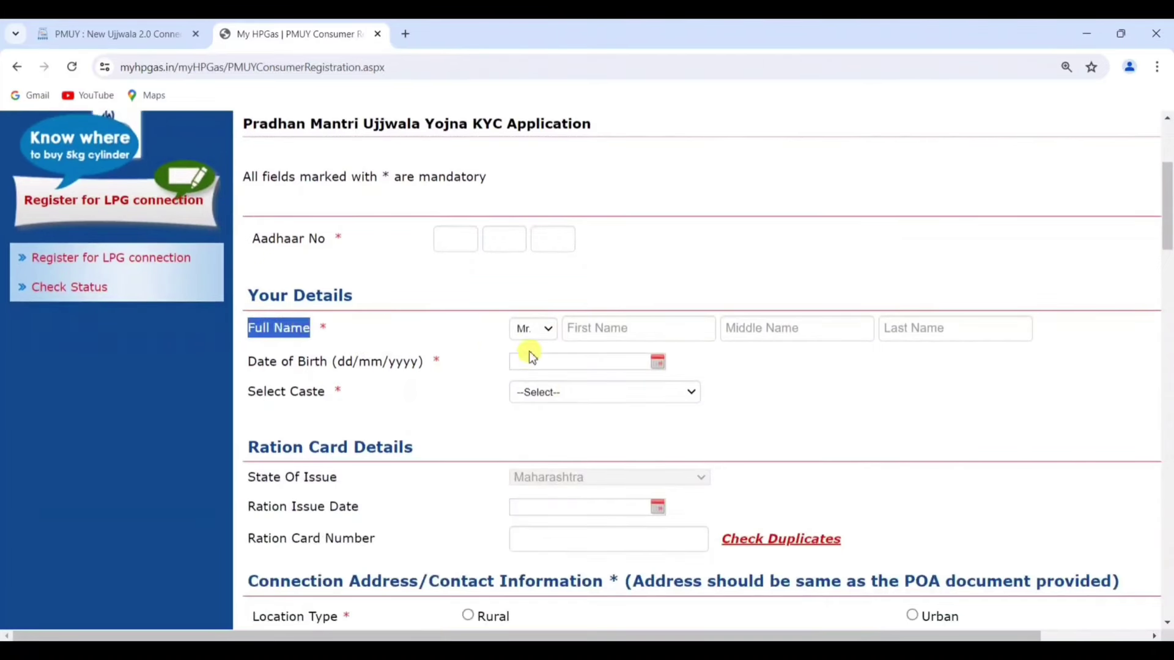
click(595, 333)
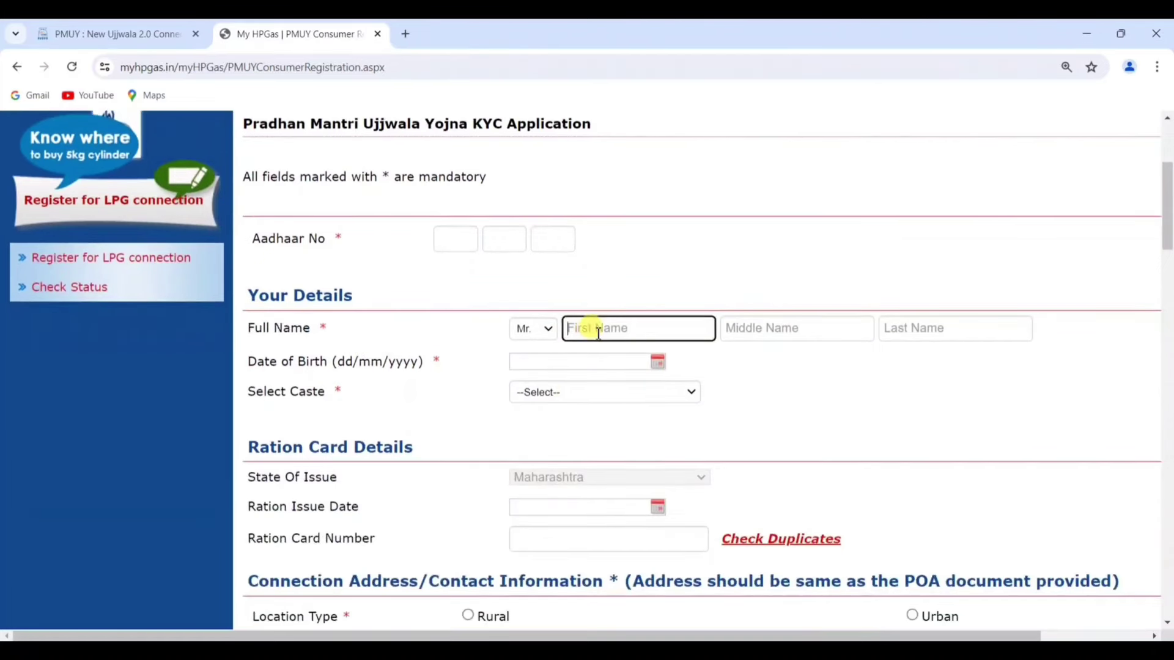
click(758, 333)
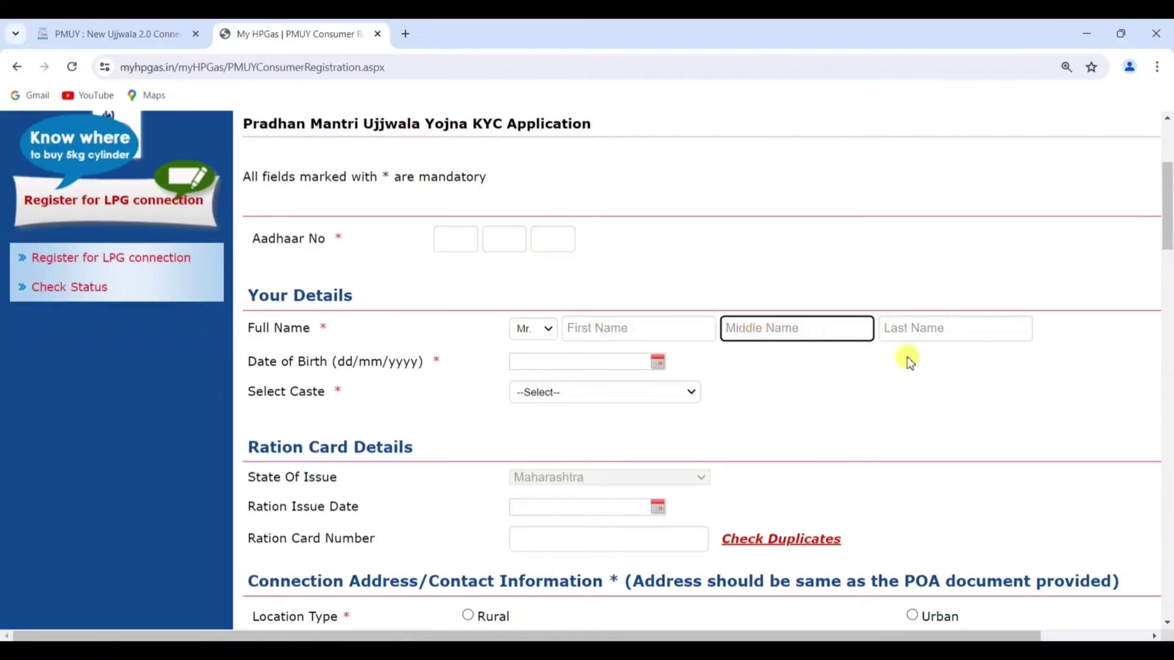
click(914, 337)
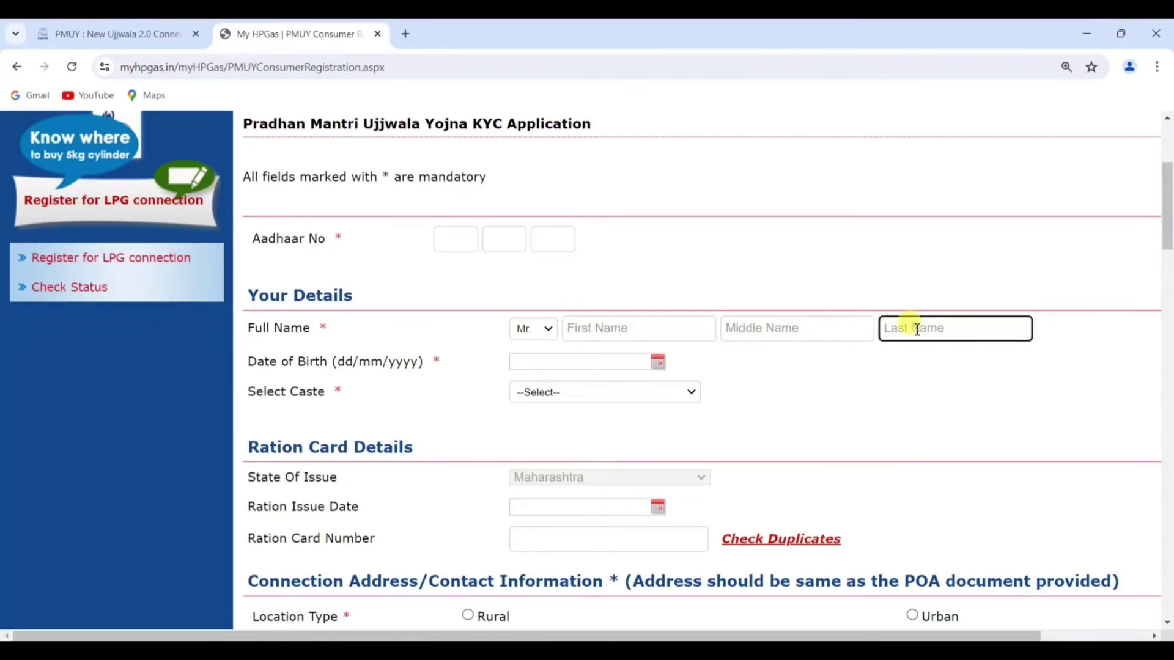
Check the date of birth calendar without picking a date and set the caste to SC - Scheduled Caste
click(660, 362)
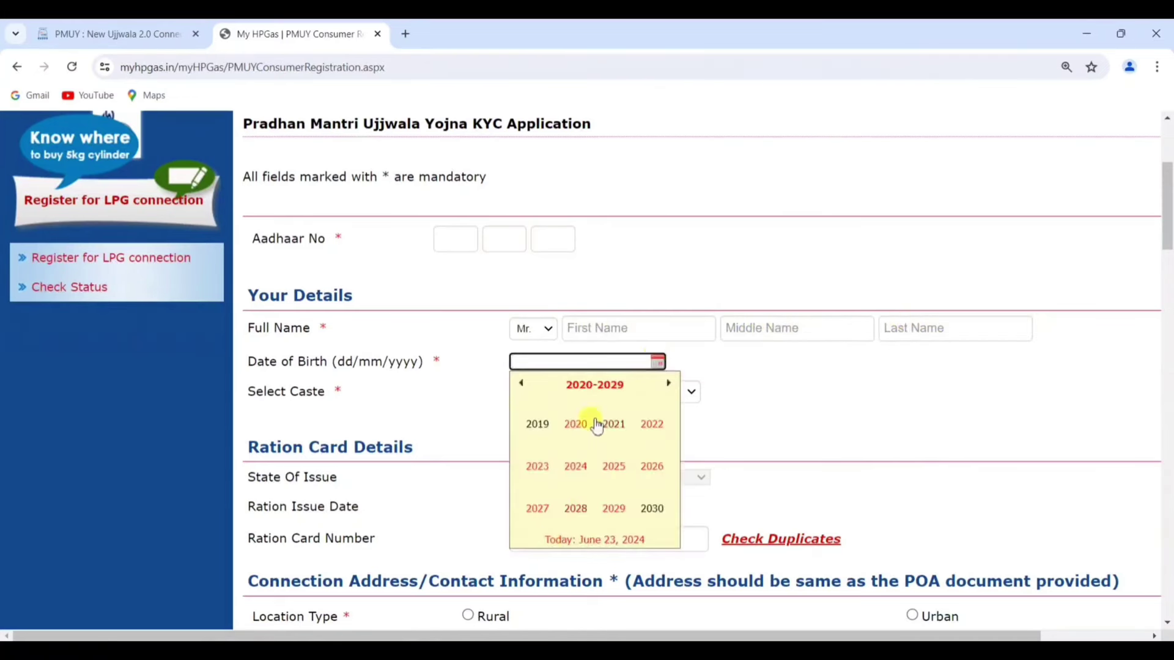
click(453, 414)
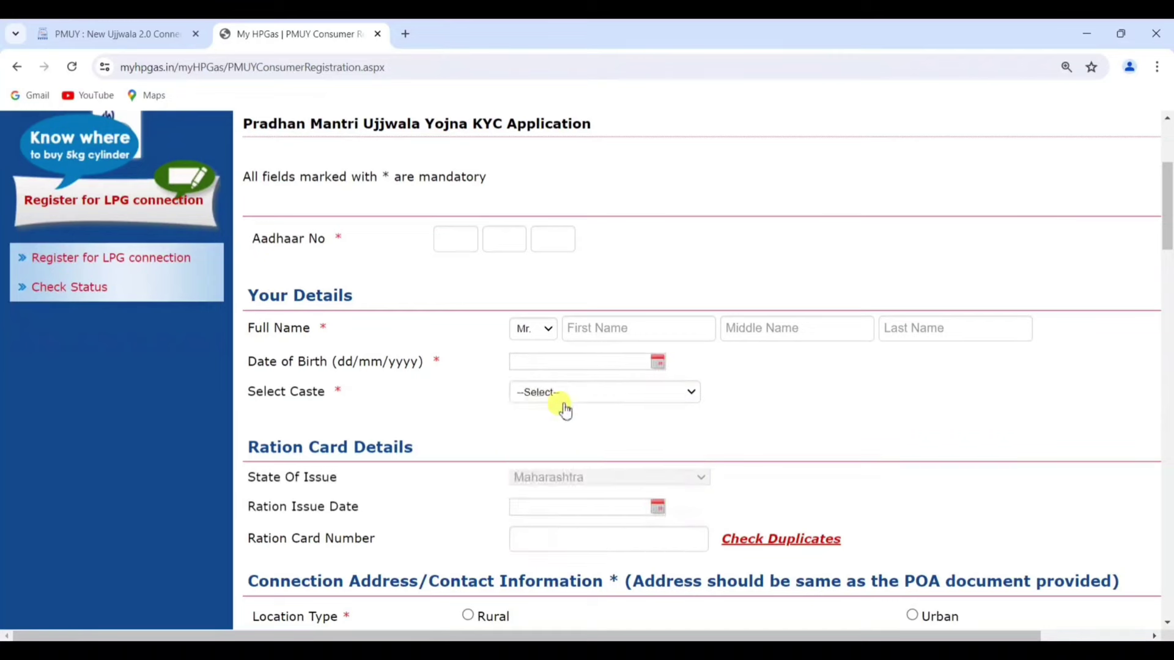
click(580, 394)
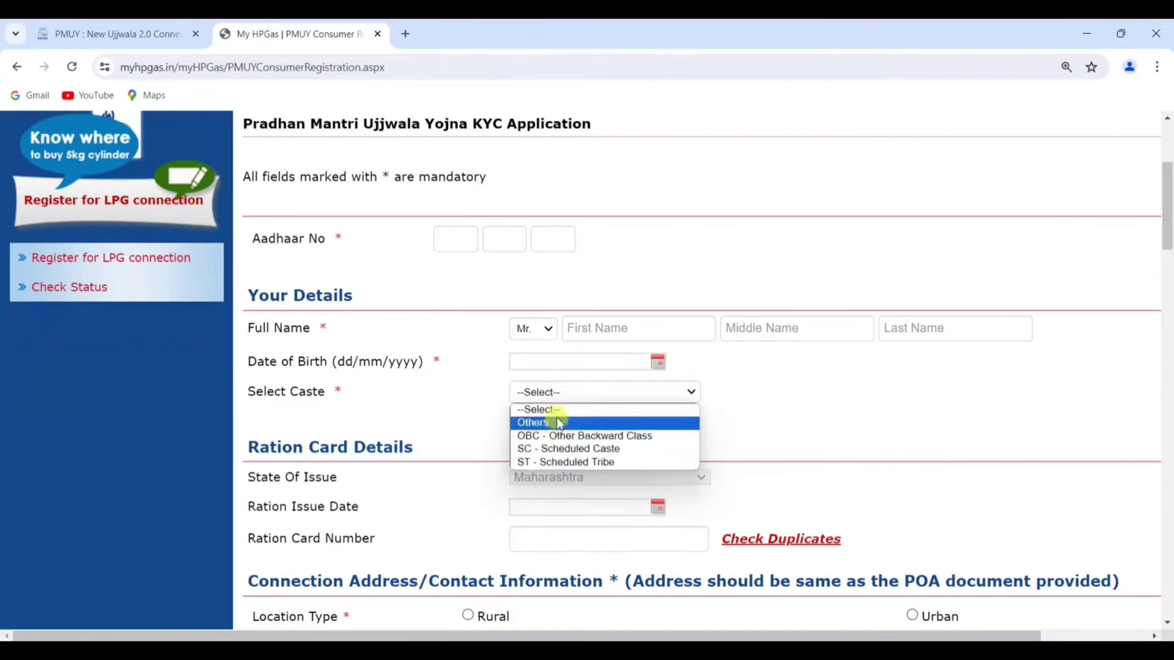
click(549, 449)
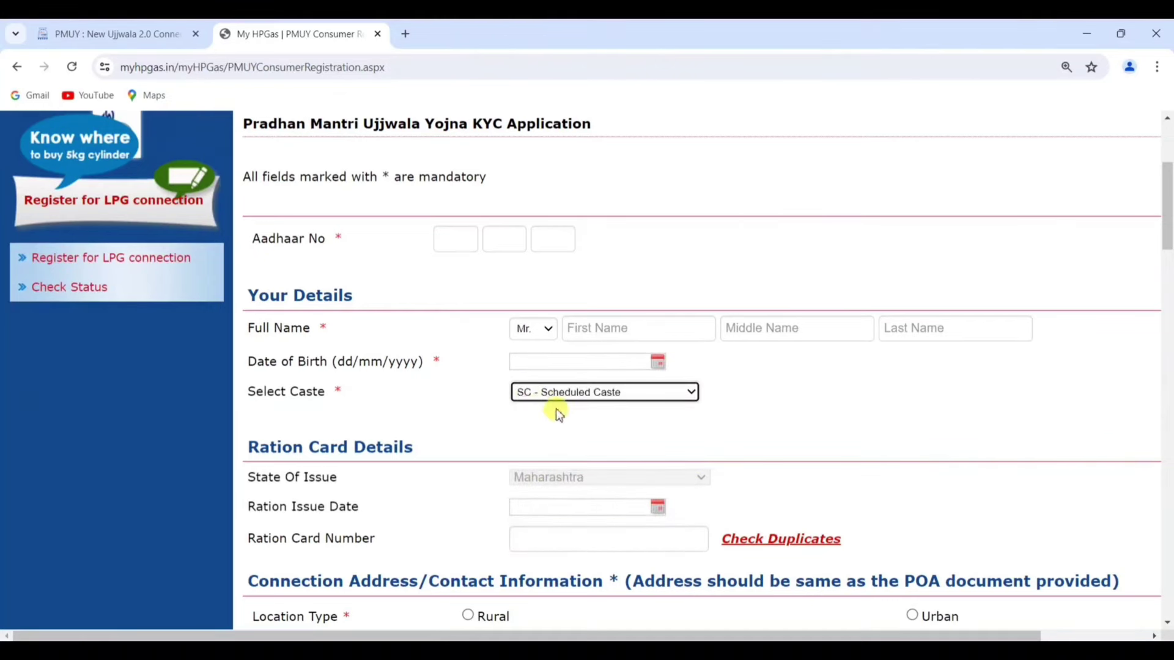
Go through the Ration Card Details section, checking the issue date calendar and the card number field without filling them in
scroll(526, 407, down, 4)
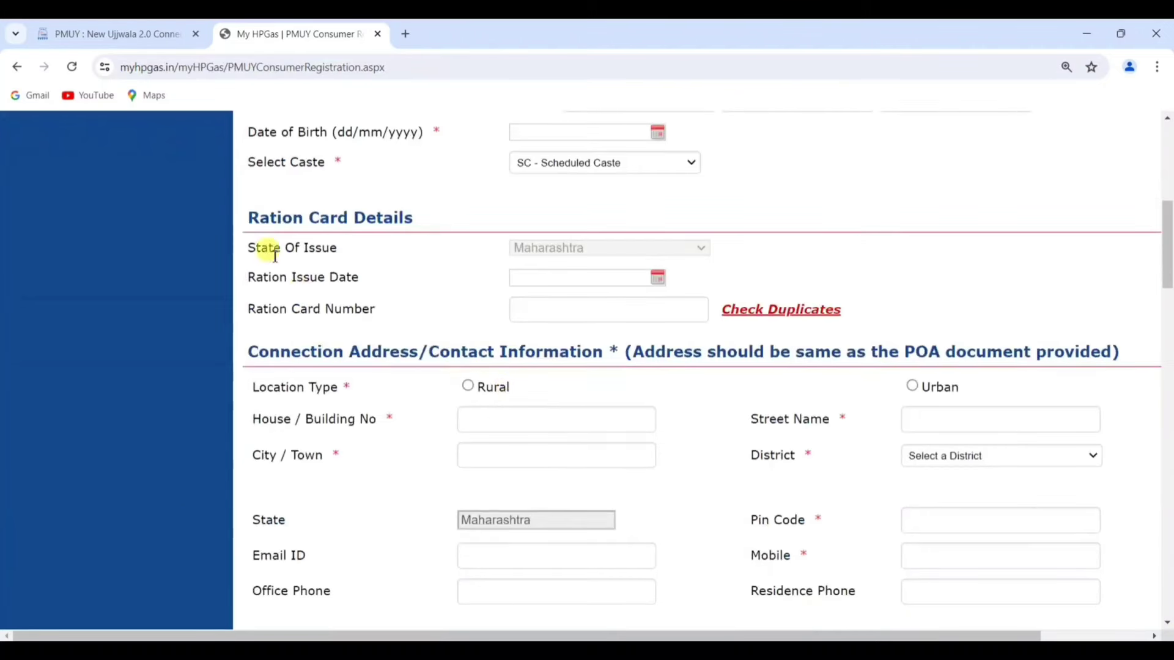
drag(249, 217, 433, 227)
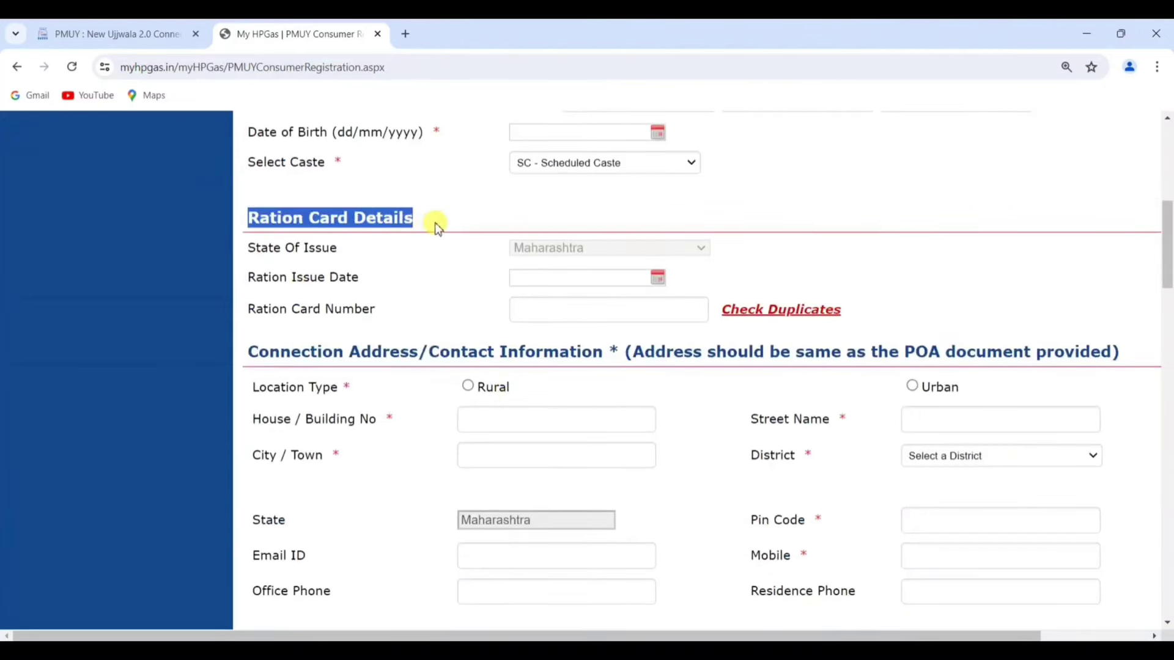
drag(255, 277, 360, 278)
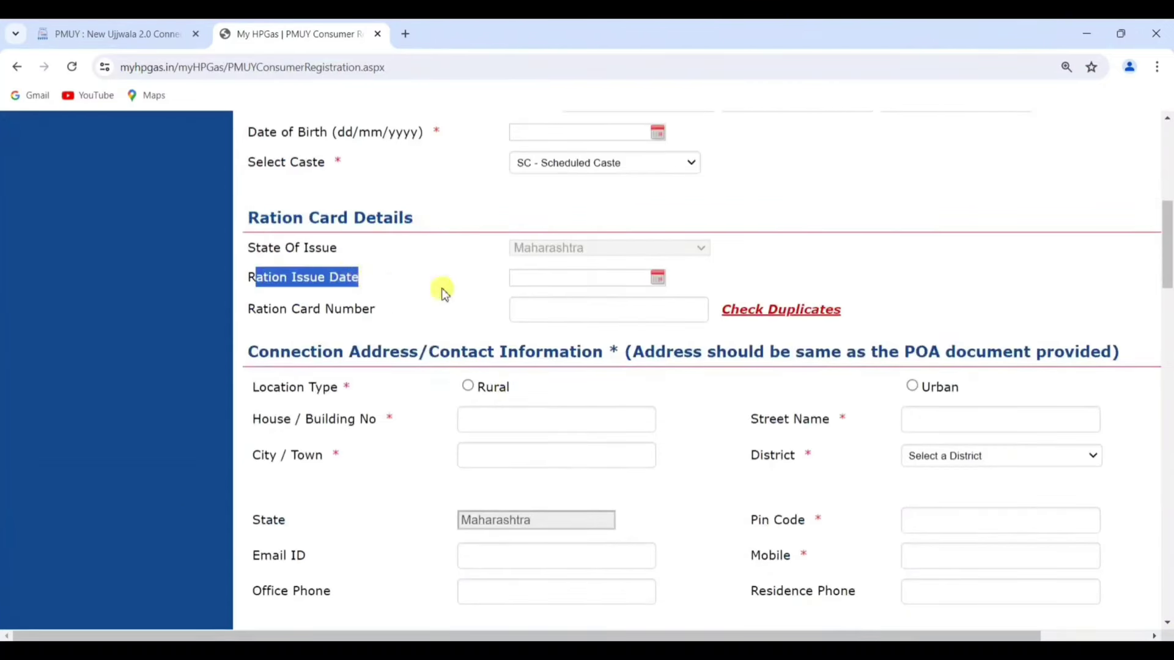
click(658, 278)
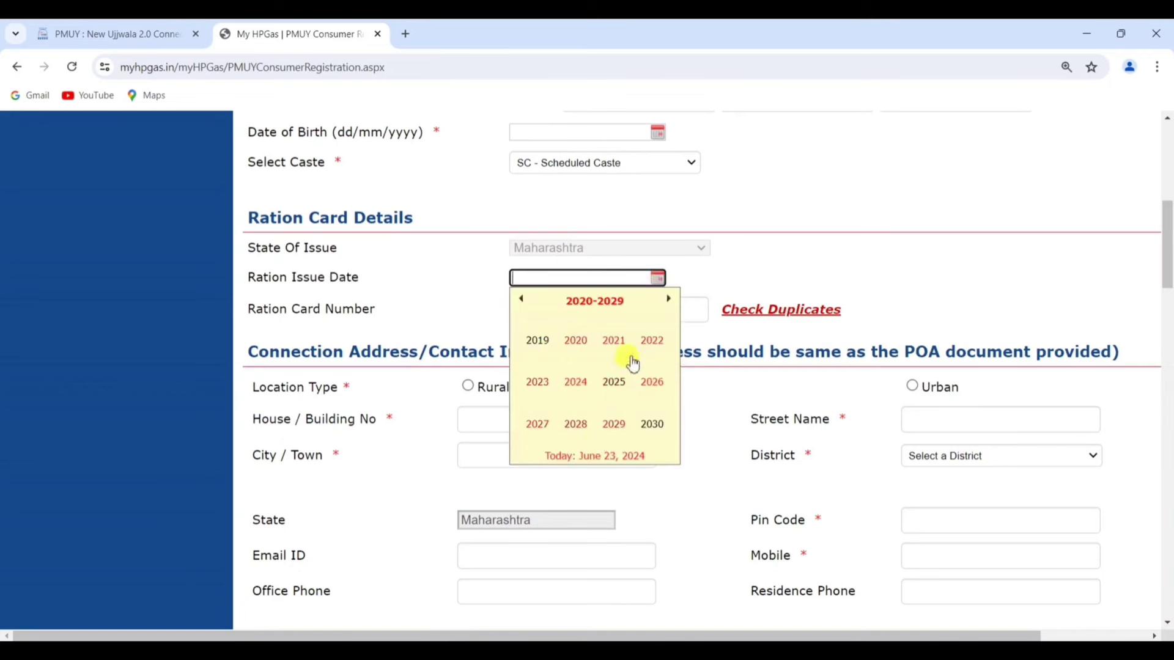
click(486, 306)
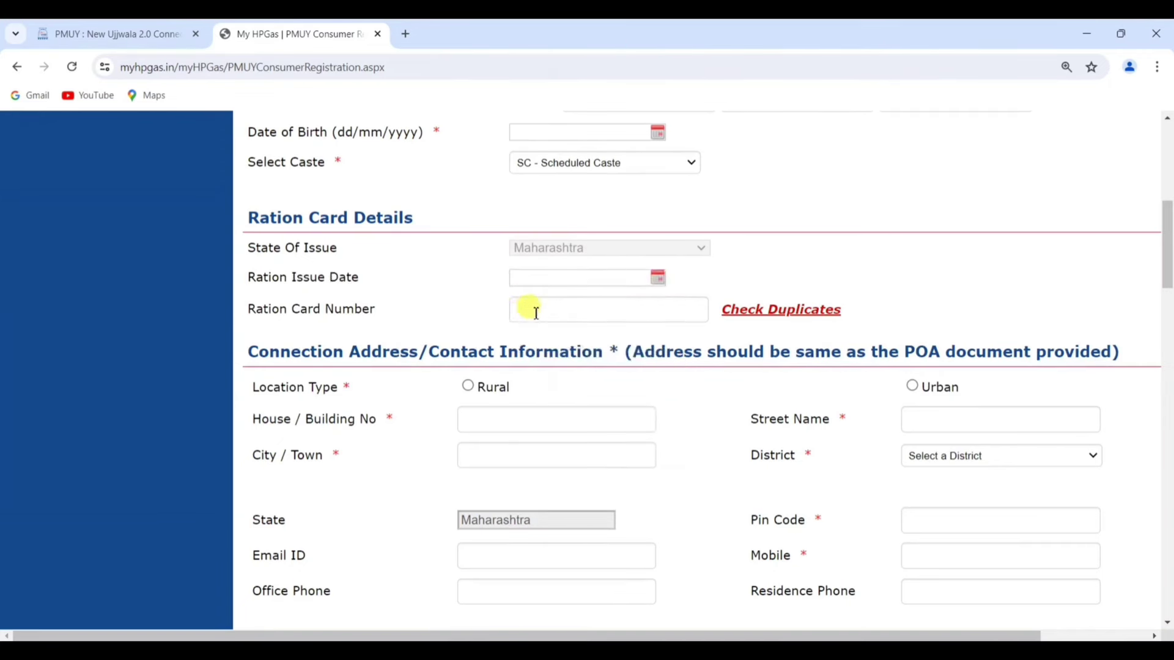
click(536, 314)
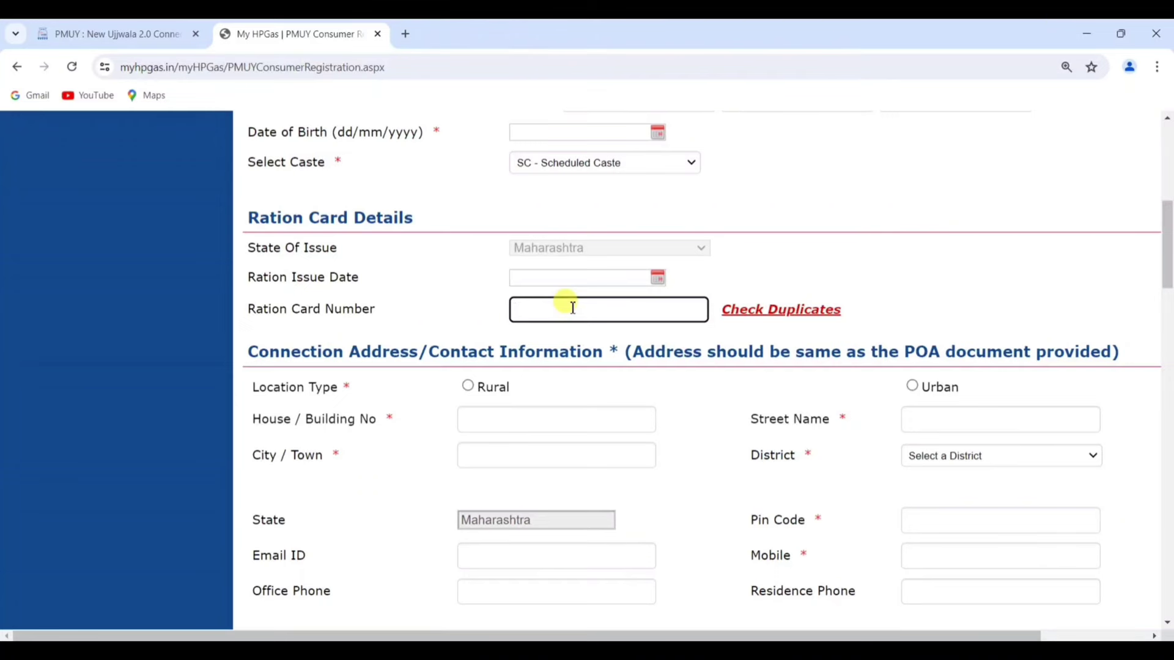
Set the location type to Rural in the Connection Address/Contact Information section
scroll(573, 307, down, 2)
drag(248, 200, 425, 208)
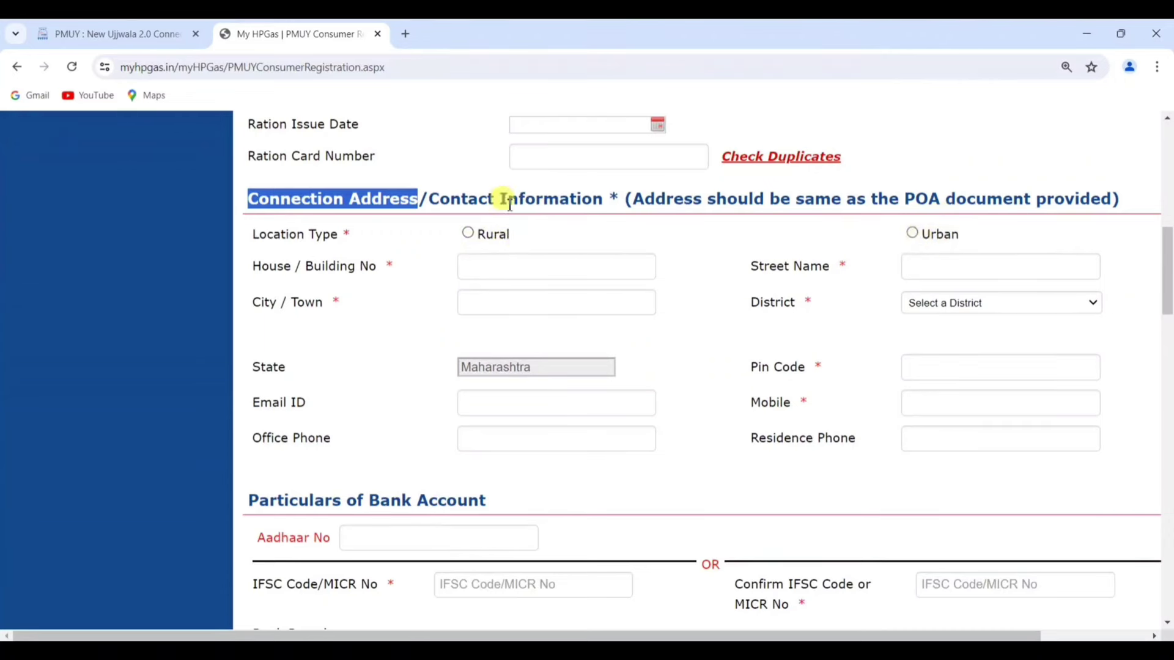
click(467, 233)
Go through the house number, street, city, pin code, email and mobile fields of the connection address without filling them in
scroll(497, 298, up, 1)
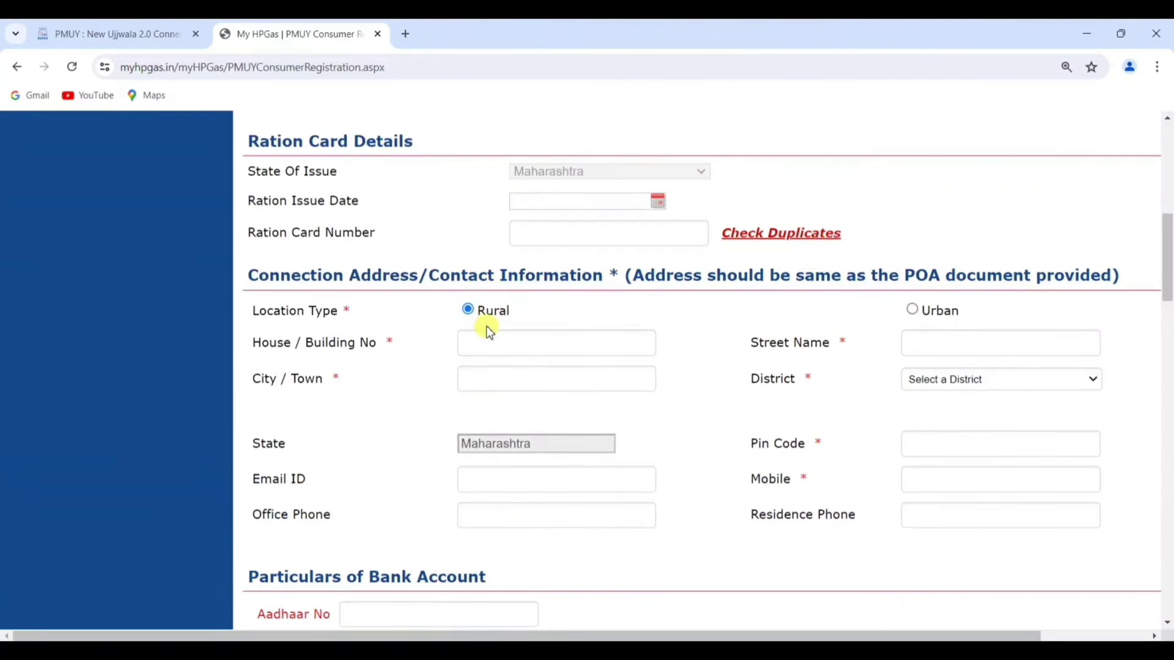
click(475, 346)
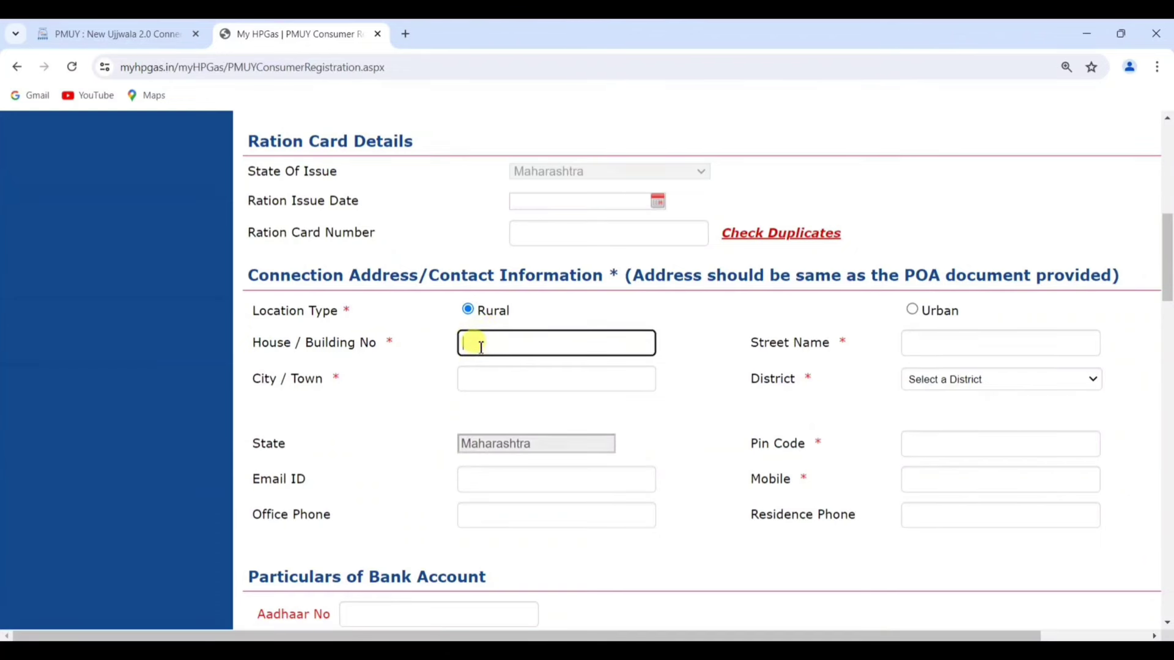
click(917, 348)
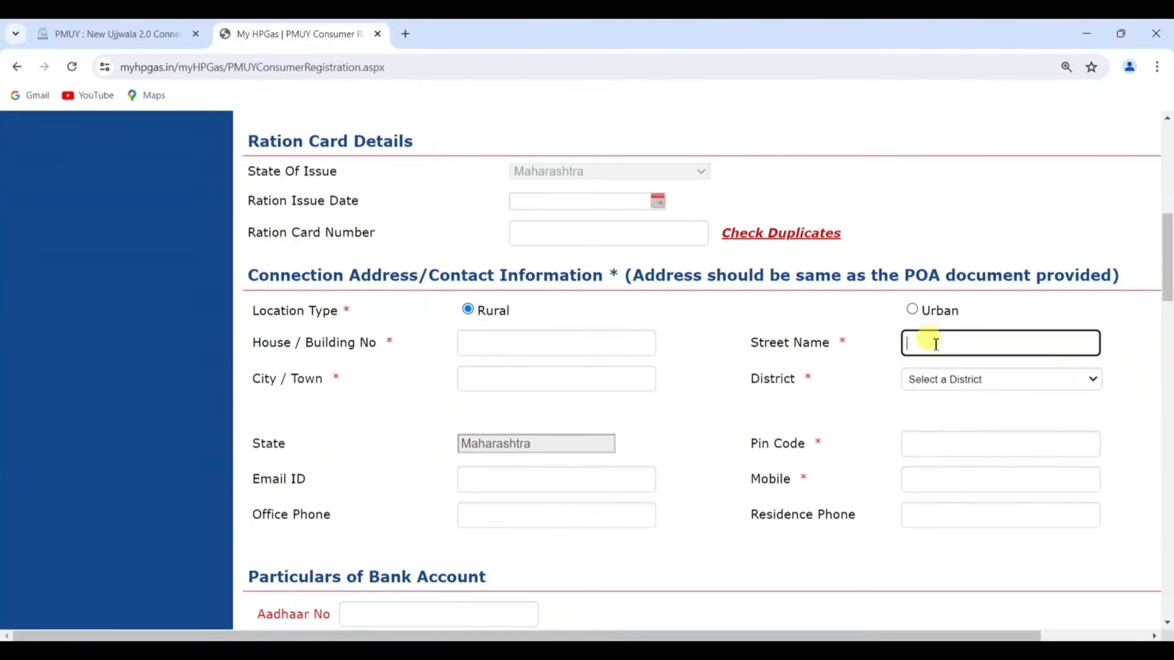
click(478, 379)
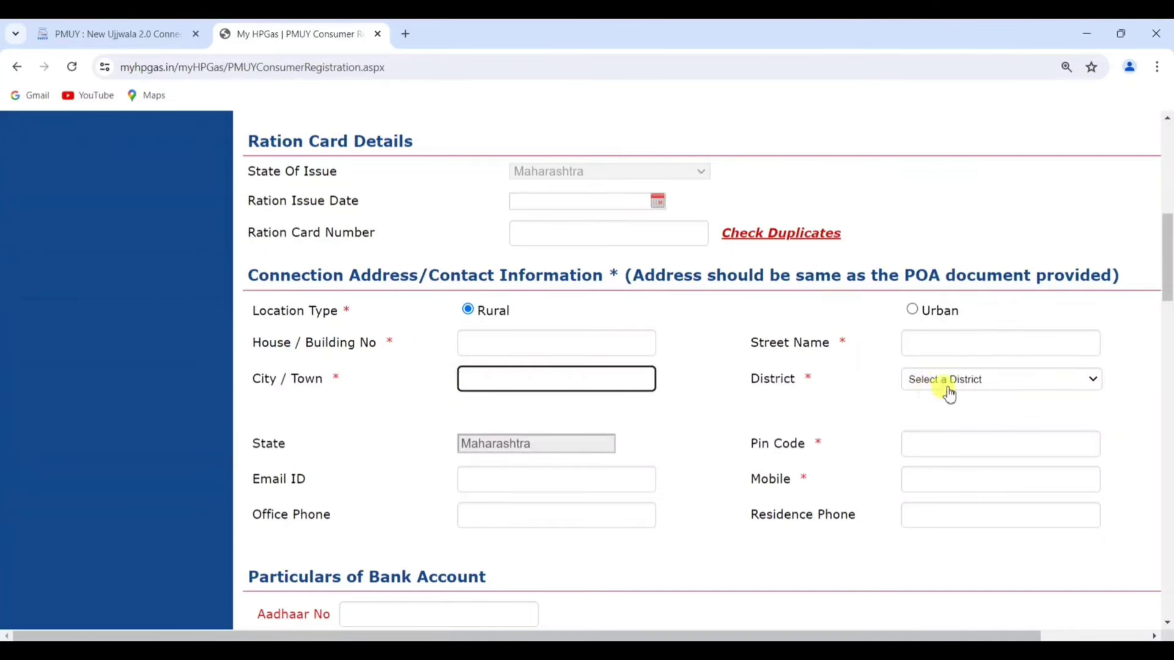
click(916, 445)
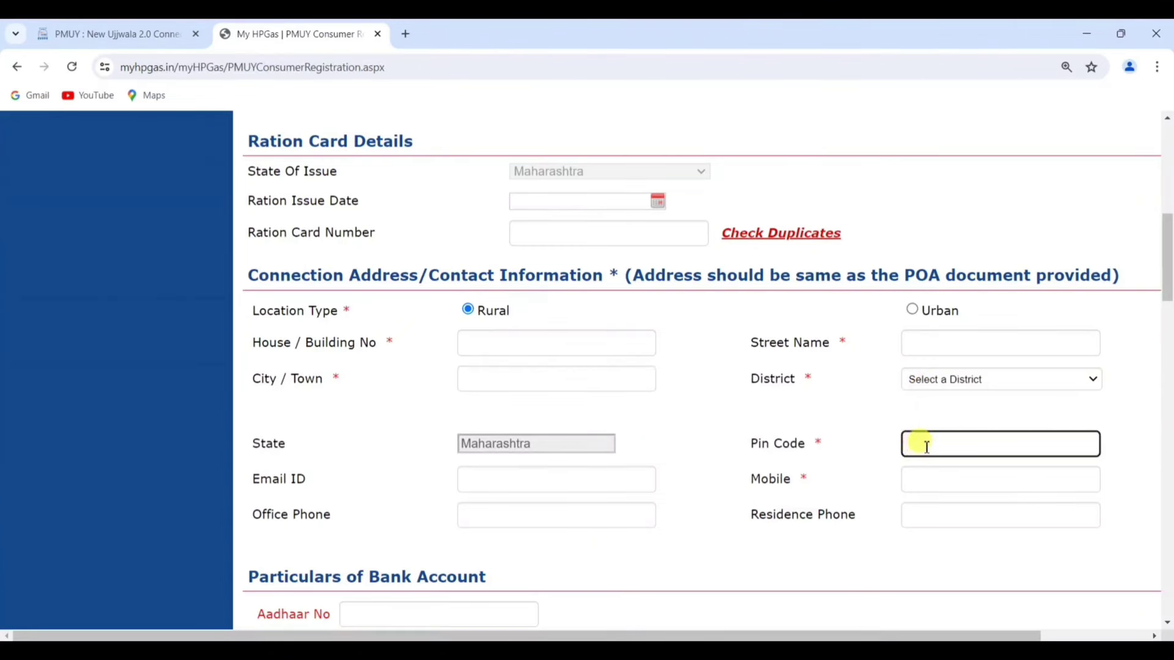
click(494, 479)
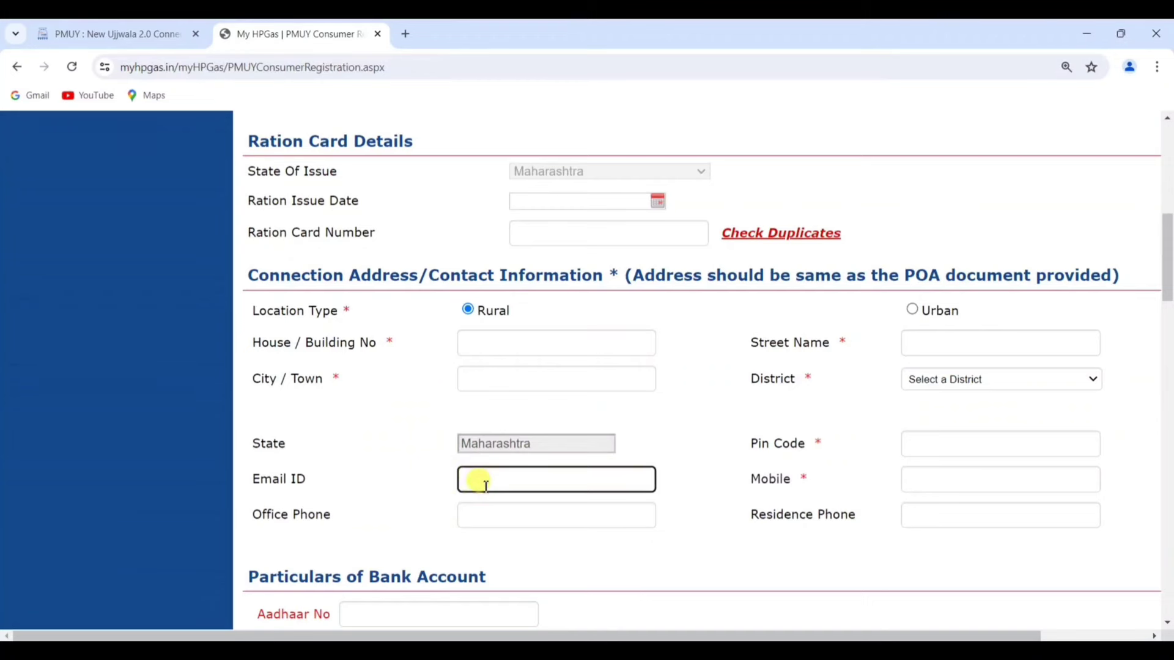
click(972, 480)
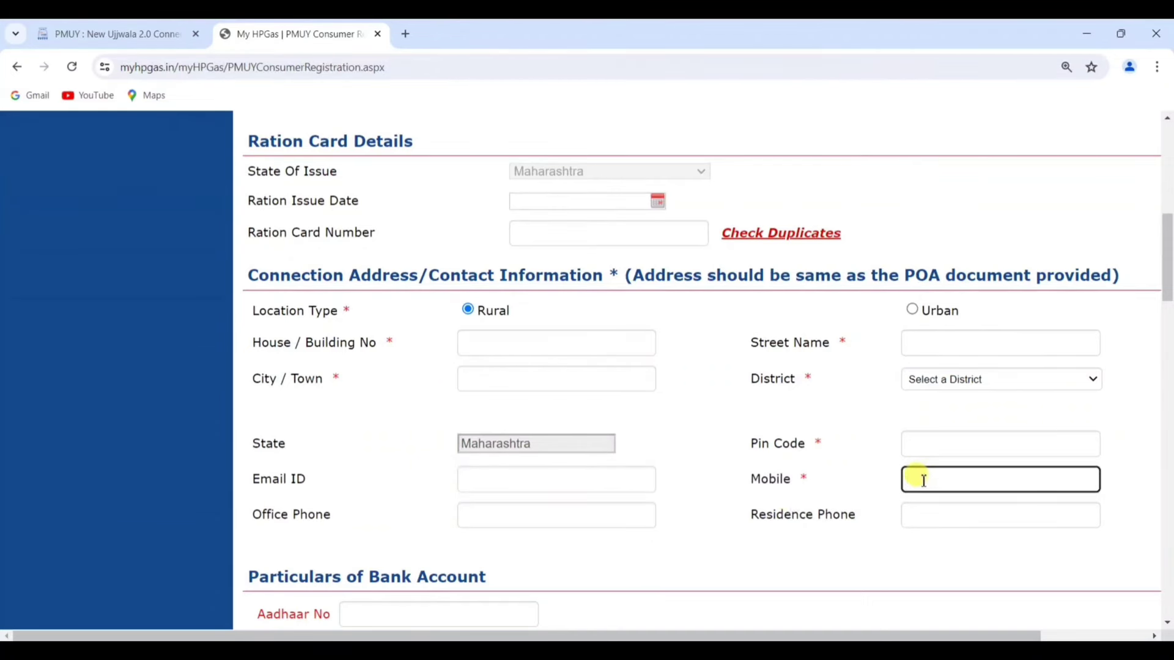
Go through the bank account particulars, from Aadhaar number and IFSC code to account number and account holder name, without filling them in
scroll(647, 439, down, 5)
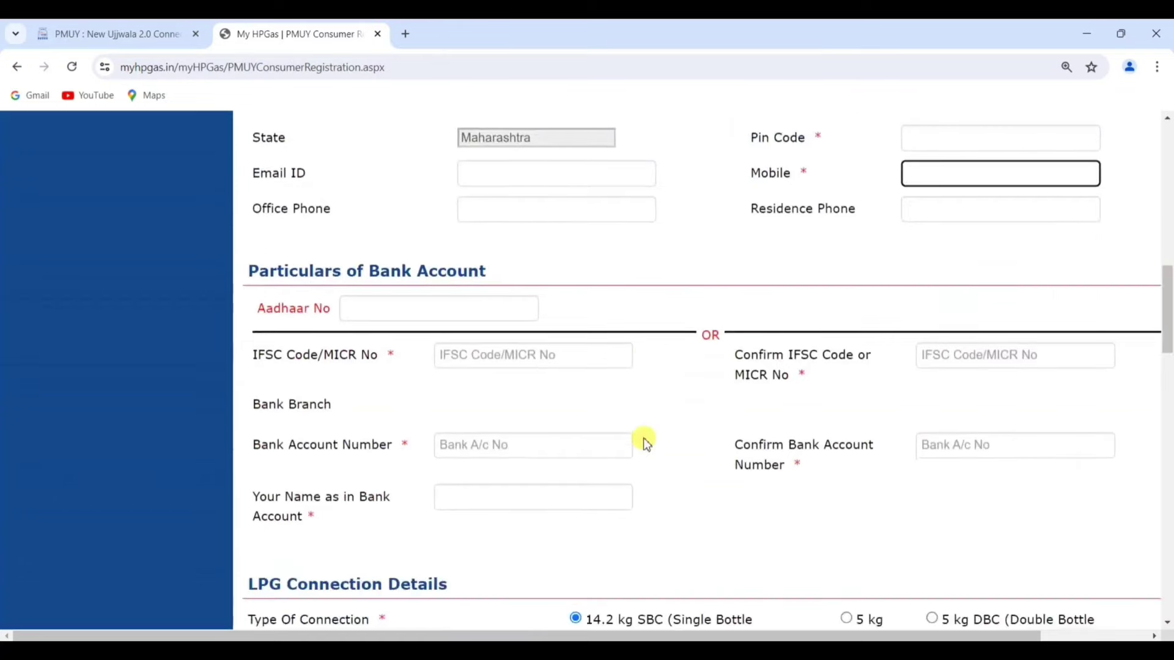
drag(248, 271, 498, 275)
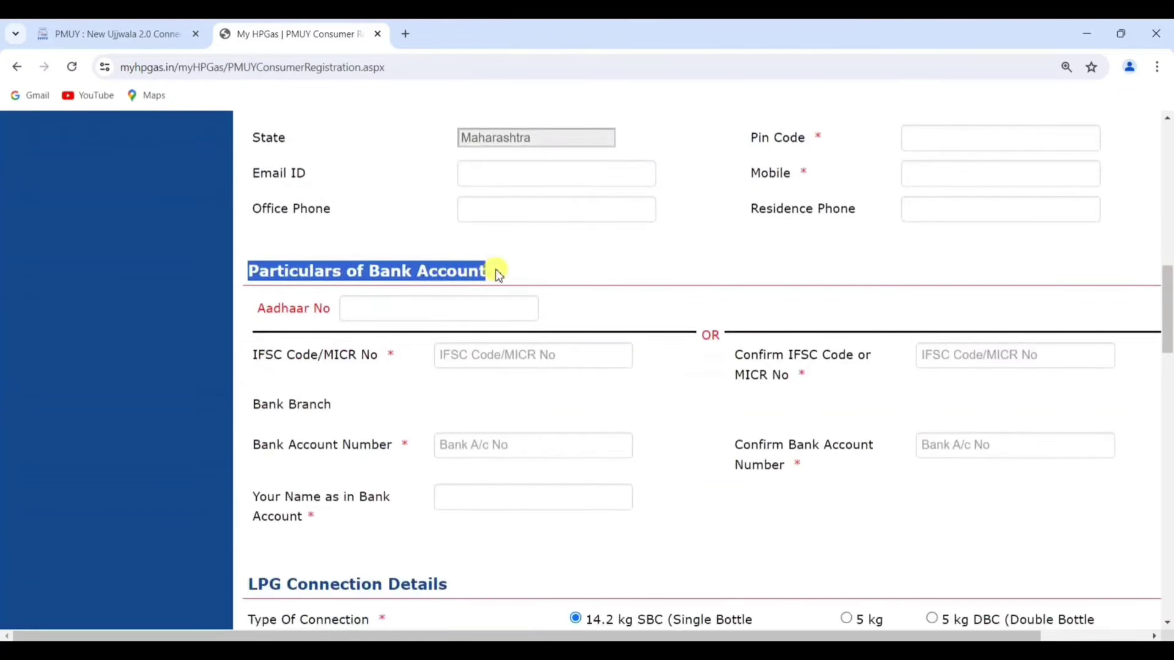
click(531, 284)
scroll(617, 372, down, 1)
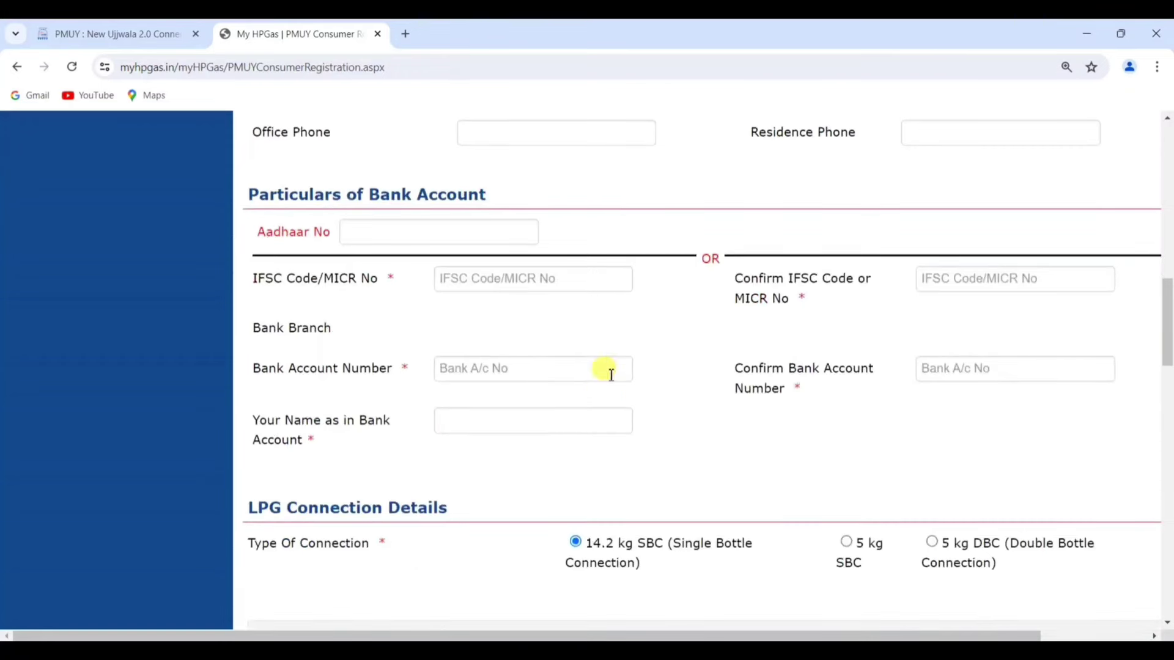
click(361, 233)
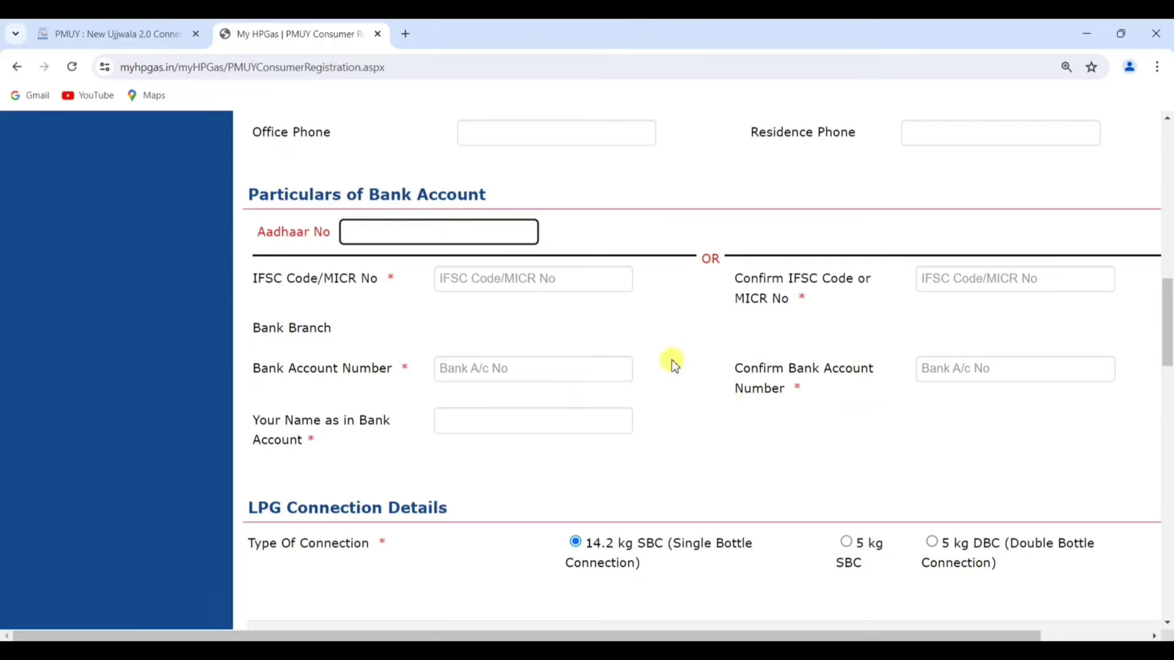
click(466, 278)
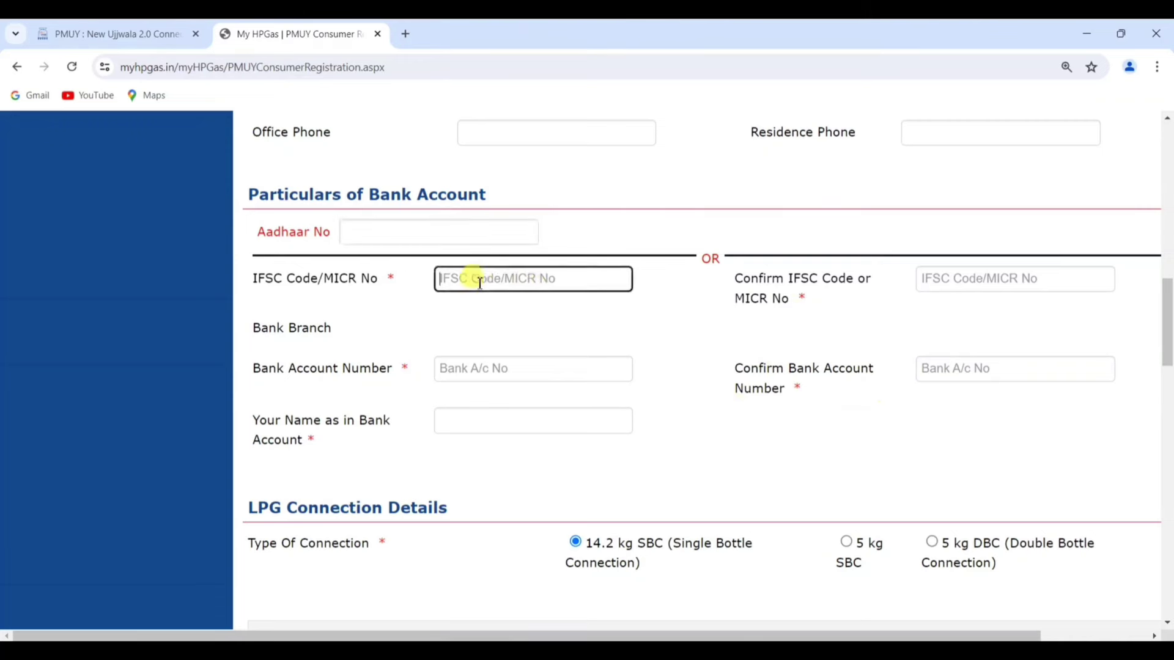
click(965, 280)
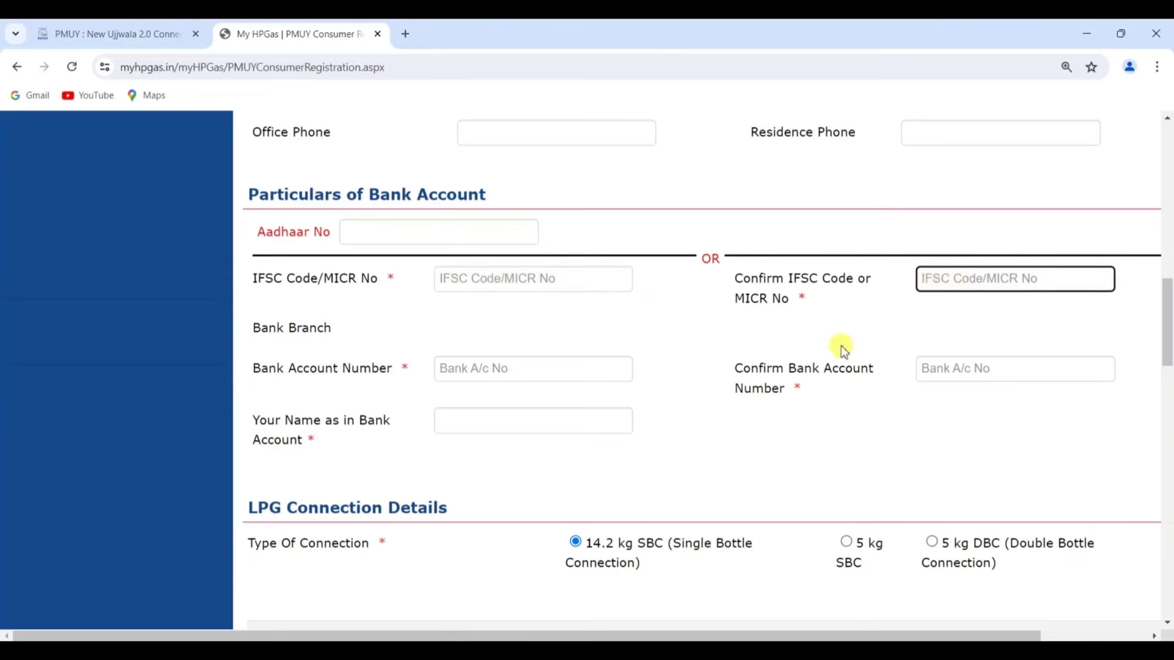
click(505, 371)
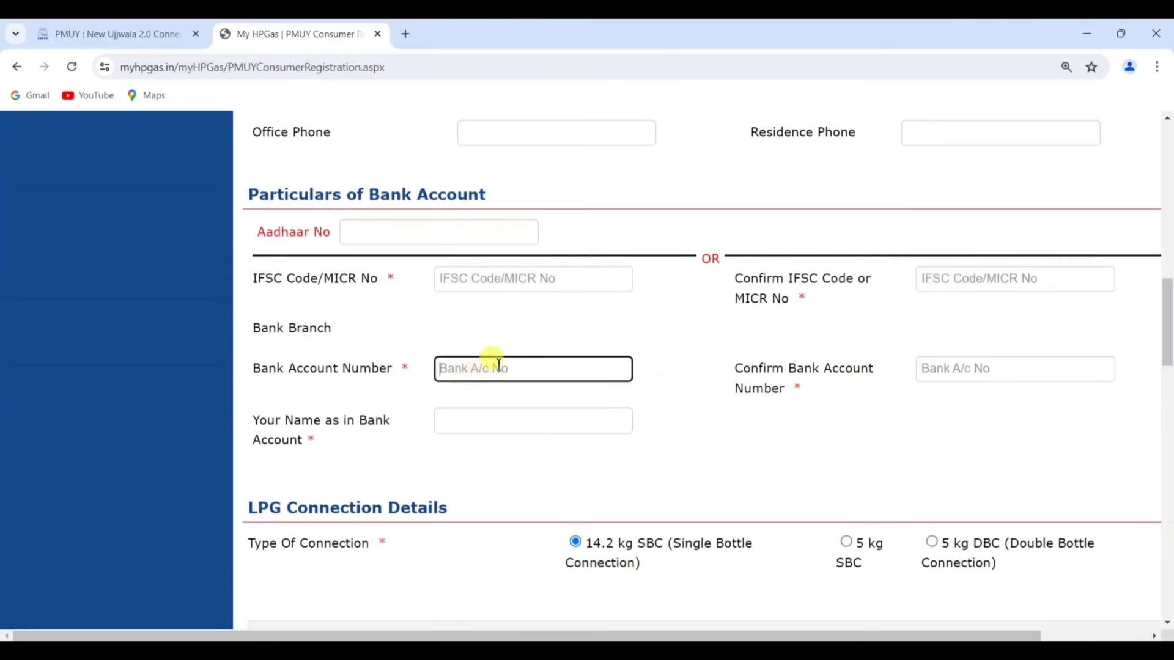
click(962, 369)
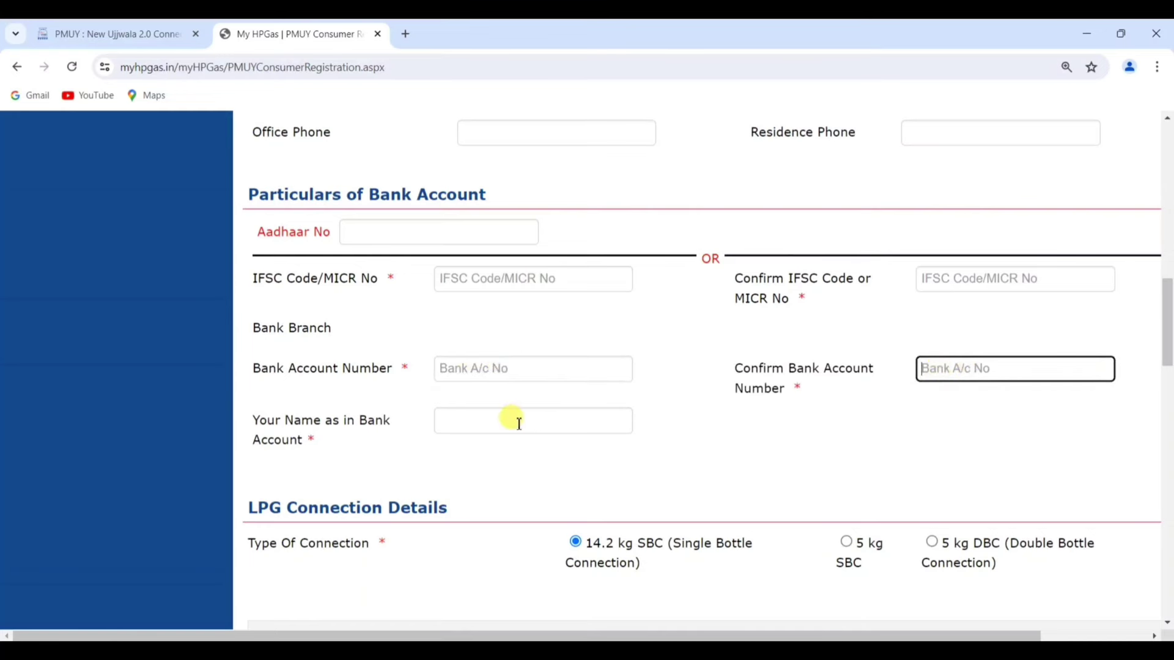
click(461, 425)
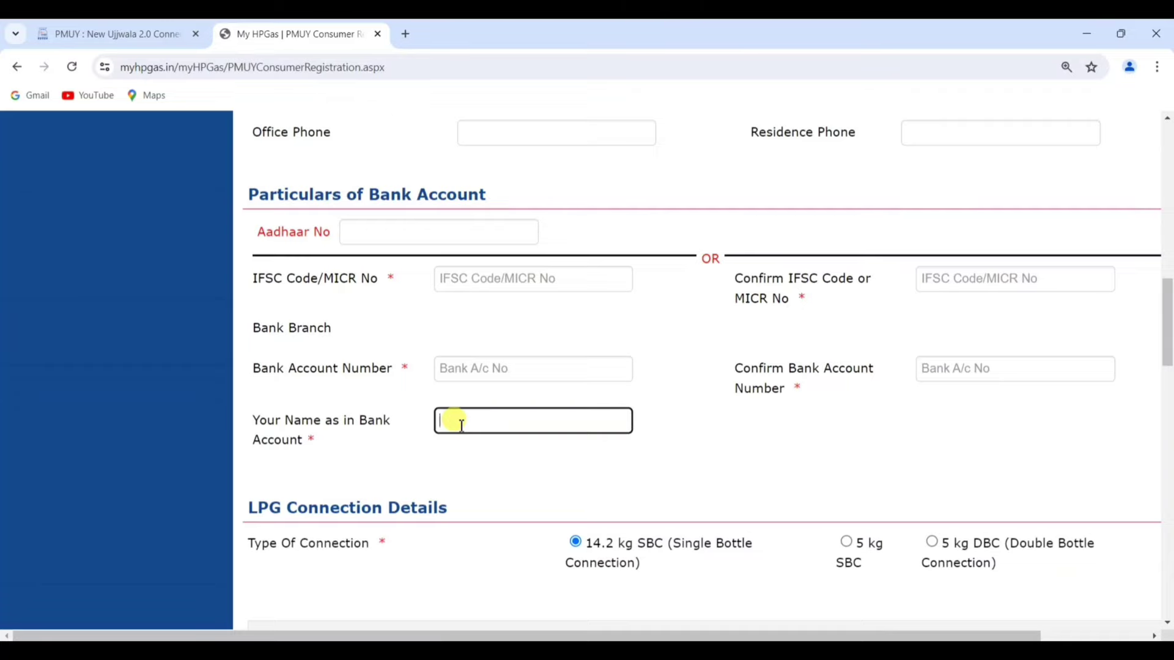
Choose Aadhaar (UID) as the proof of address and activate the Address Proof ID field without filling it in
scroll(458, 423, down, 5)
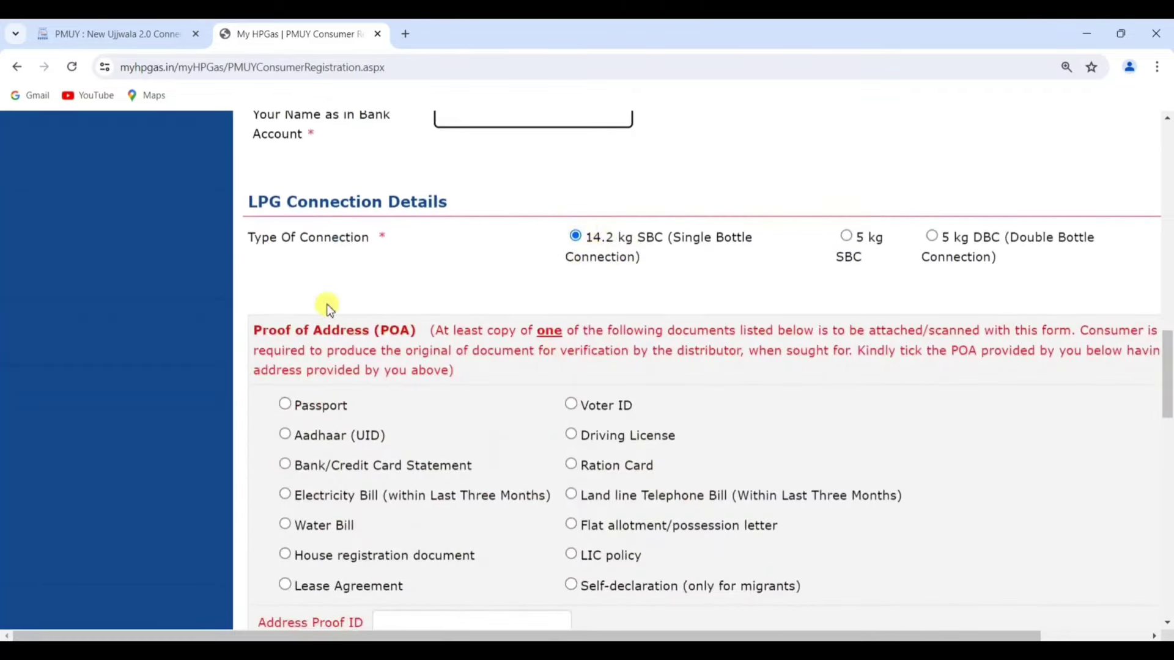
scroll(275, 330, down, 1)
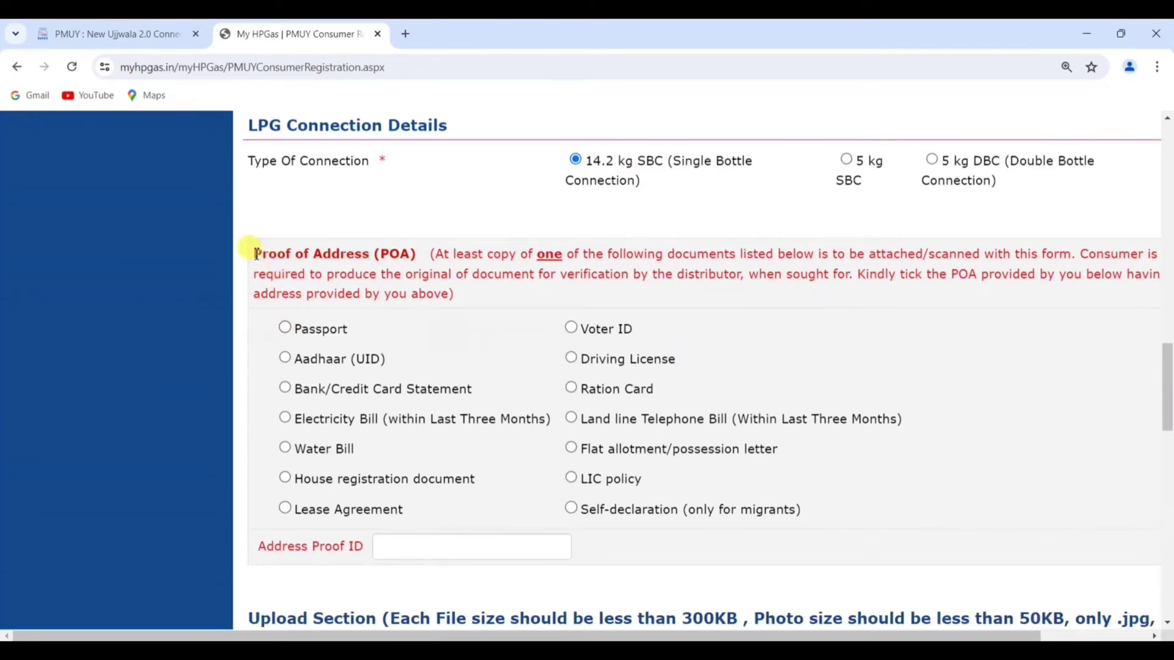
drag(256, 253, 391, 257)
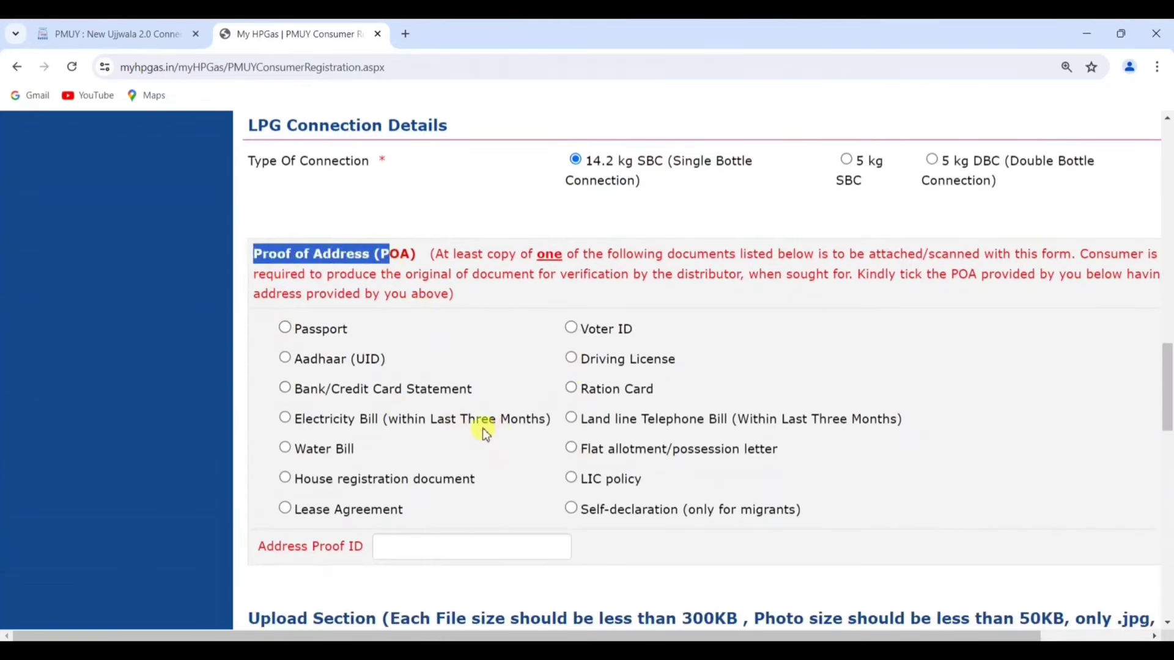
click(285, 359)
scroll(318, 397, down, 1)
click(396, 468)
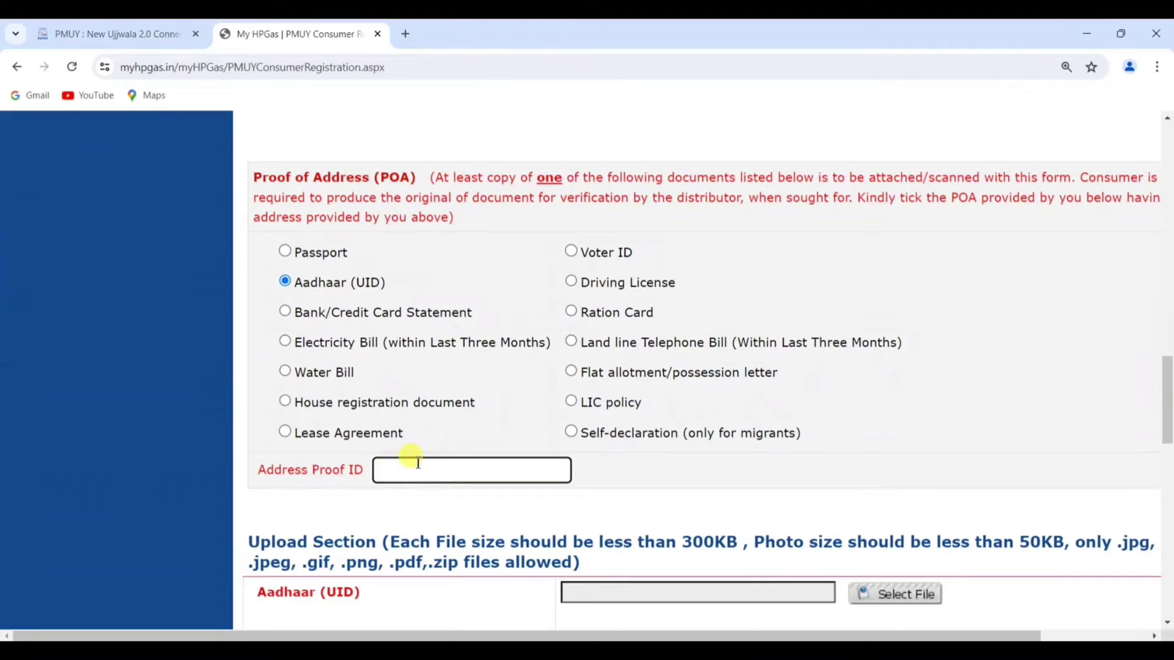
Review the Upload Section's documents and file size limits, from Aadhaar and address proof to passport size photo and ration card
scroll(418, 462, down, 3)
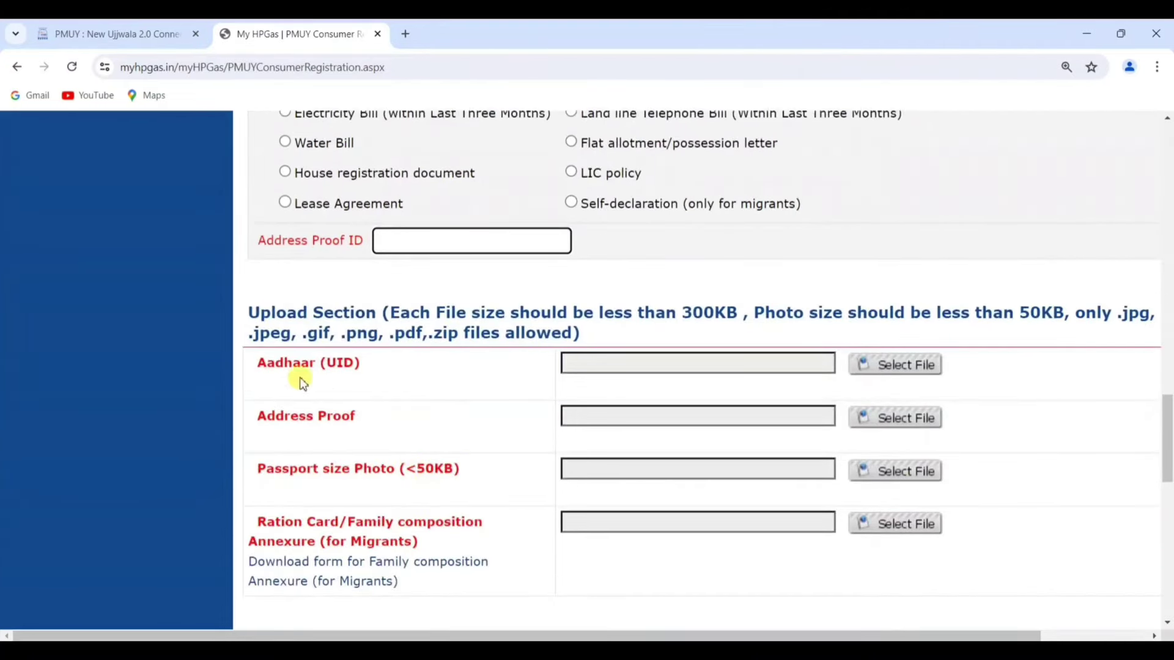
drag(255, 365, 338, 367)
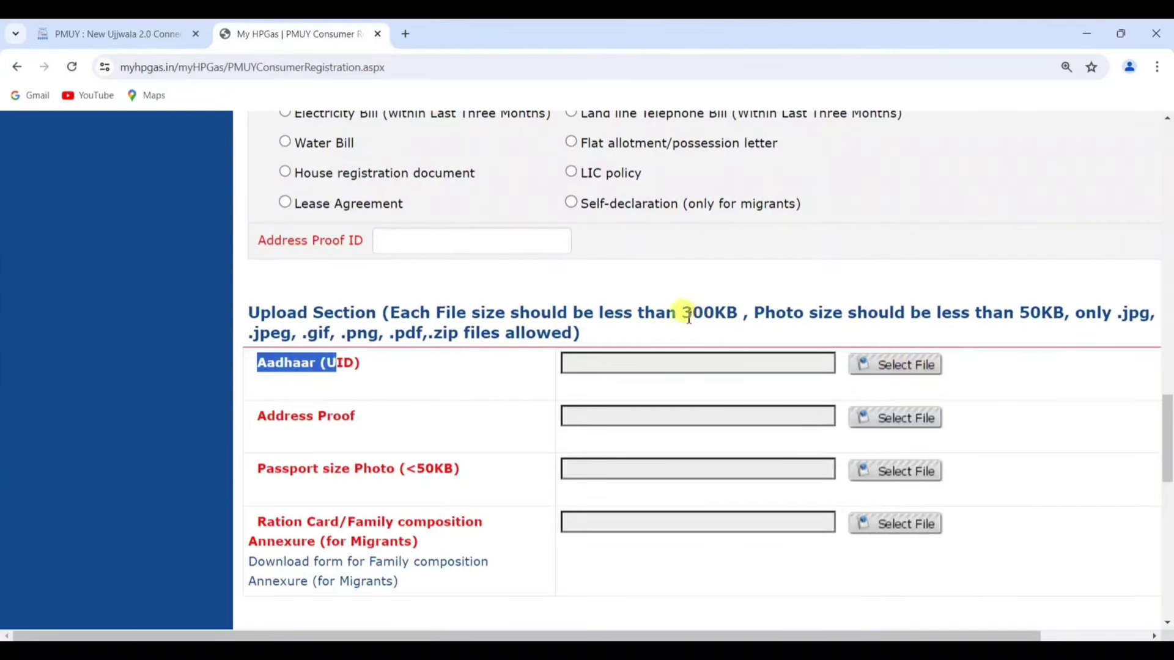
drag(681, 313, 742, 318)
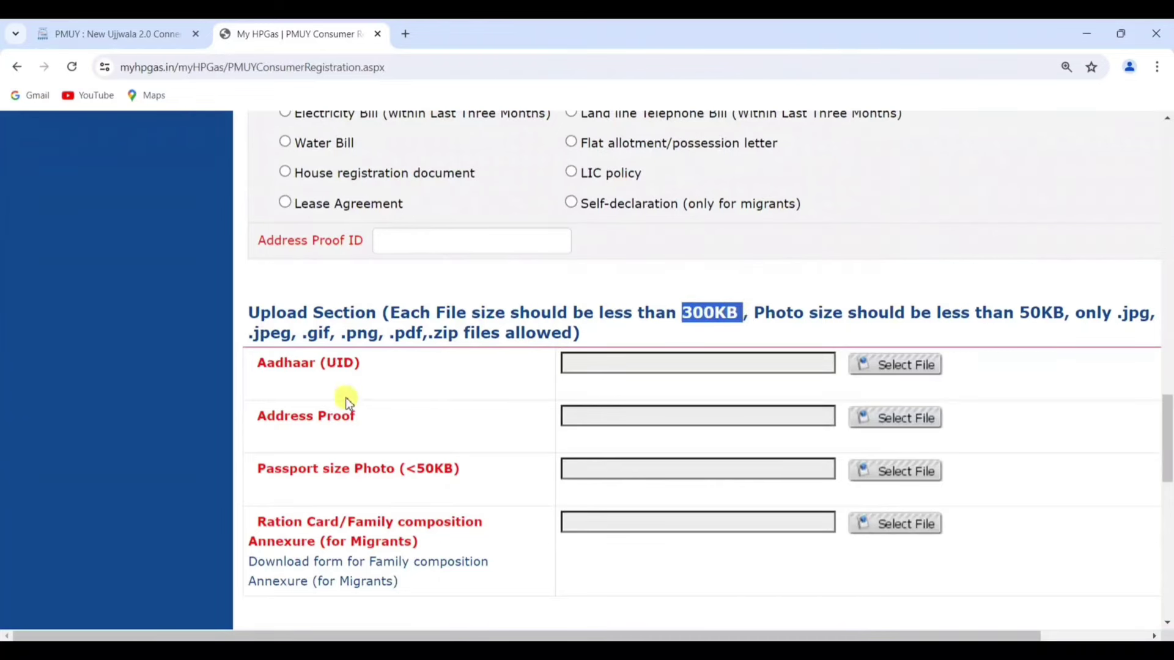
drag(260, 416, 384, 423)
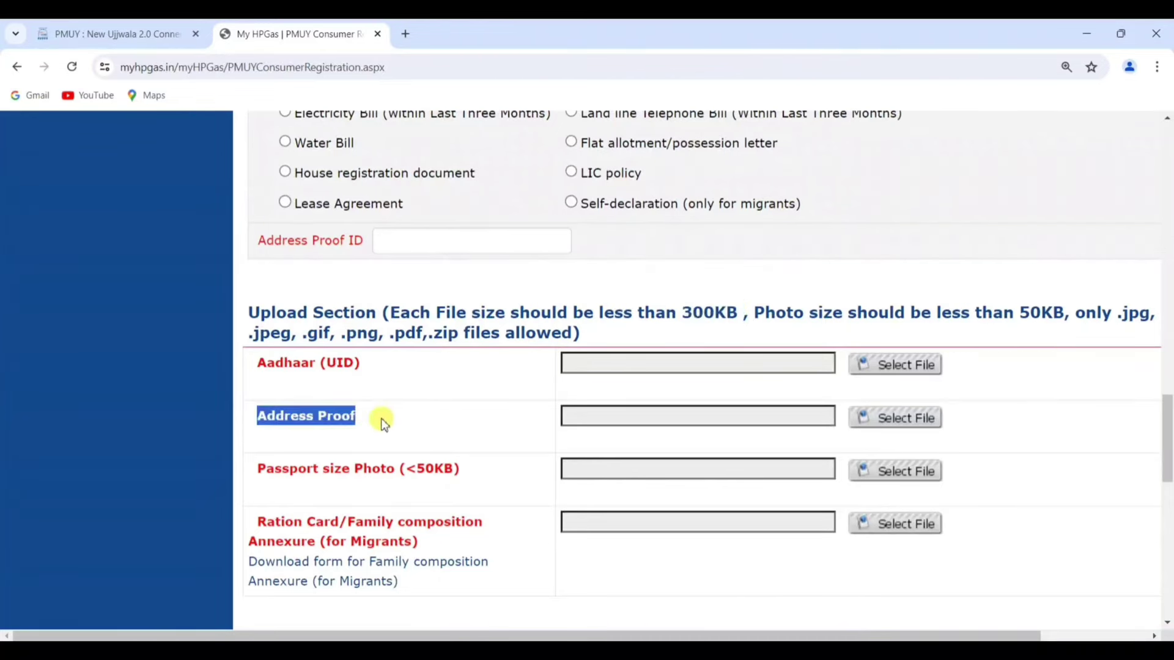
scroll(380, 421, up, 3)
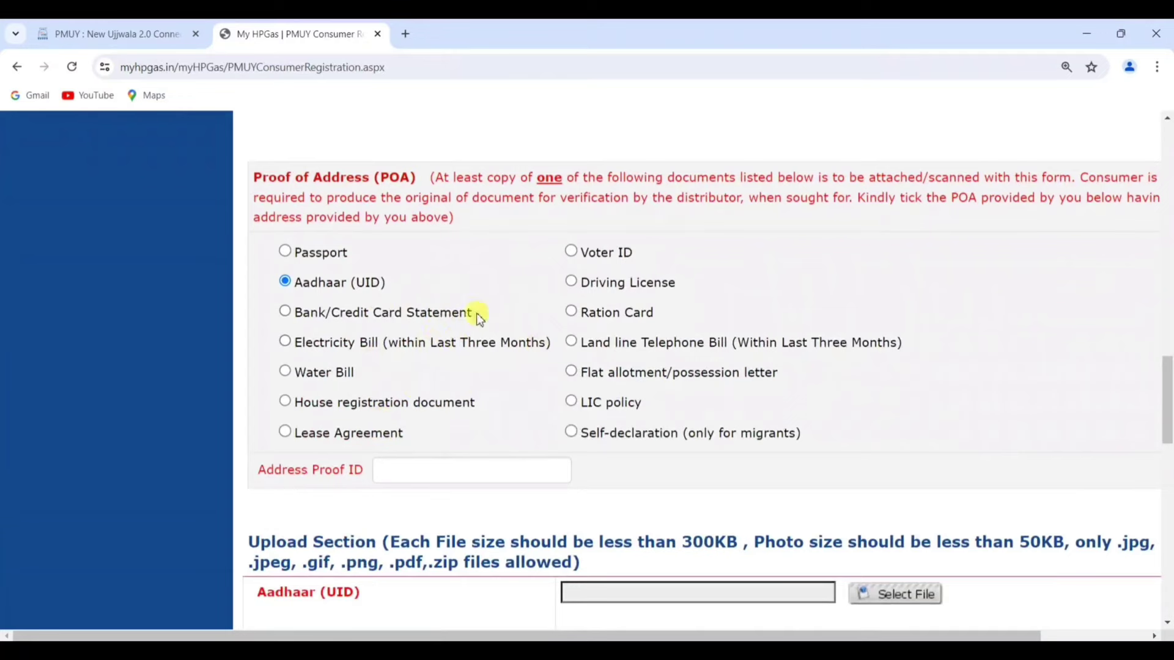
scroll(438, 336, down, 3)
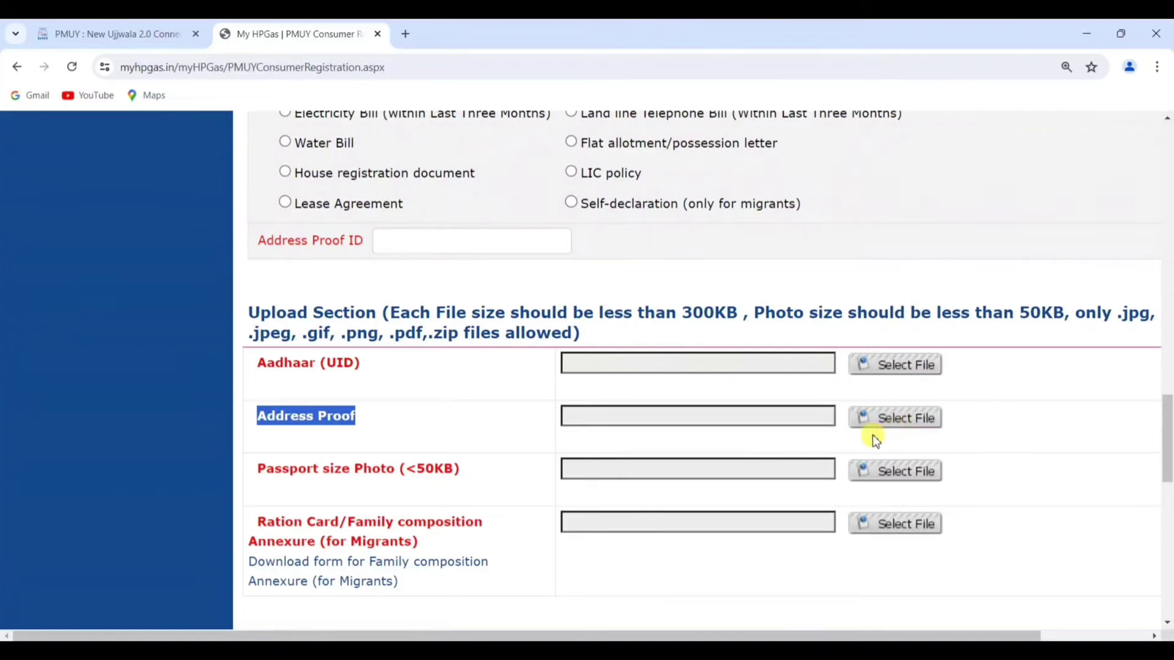
drag(253, 471, 453, 472)
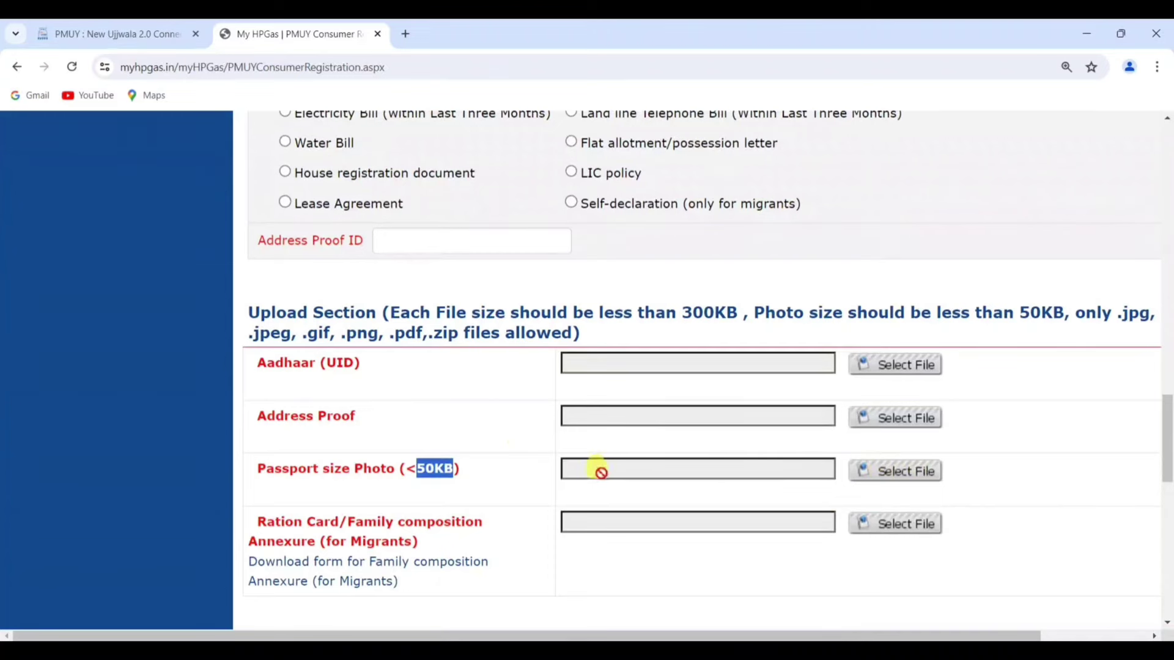
scroll(440, 459, down, 1)
drag(260, 447, 432, 469)
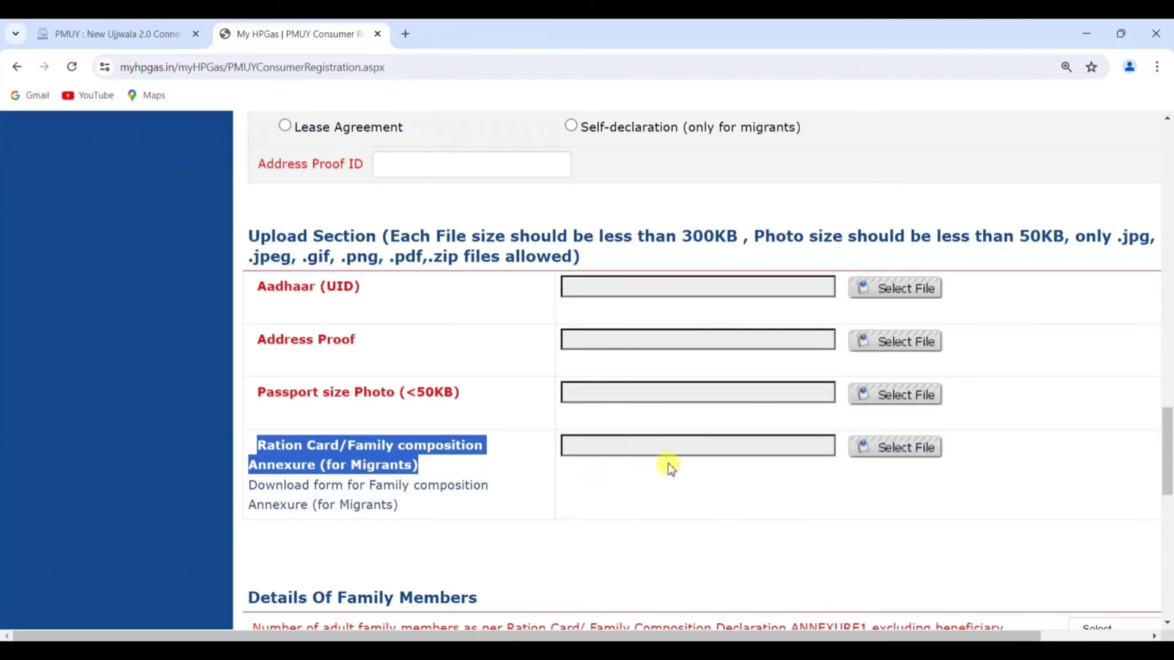
Set the number of adult family members excluding the beneficiary to 2 in the Details Of Family Members section
click(622, 472)
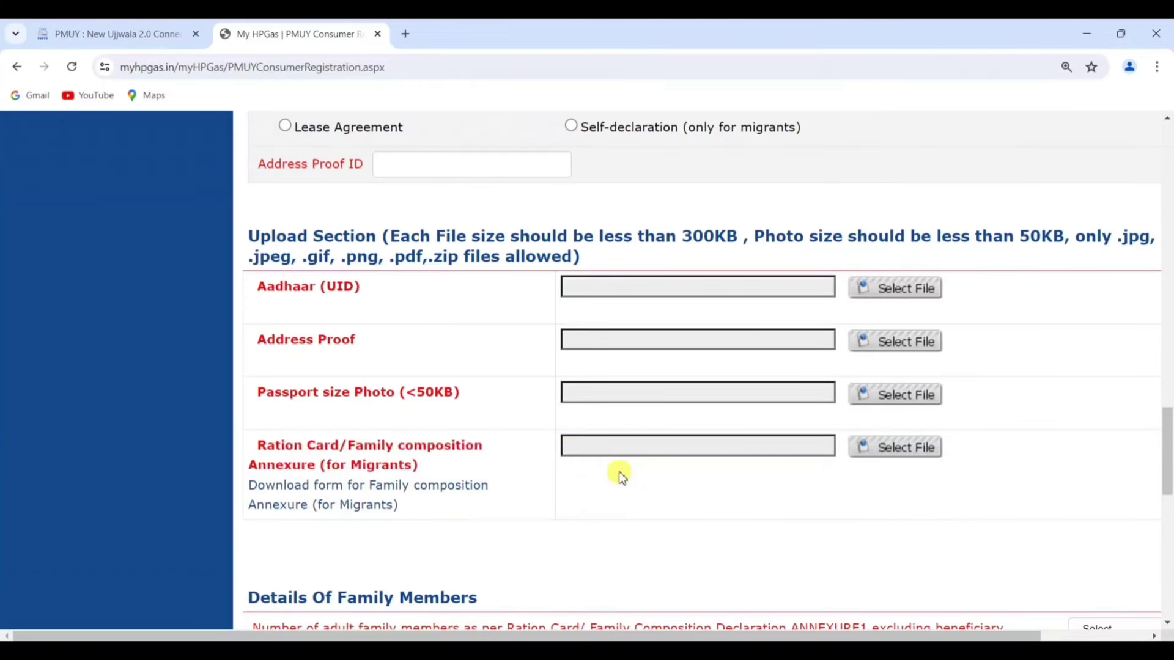
scroll(606, 463, down, 5)
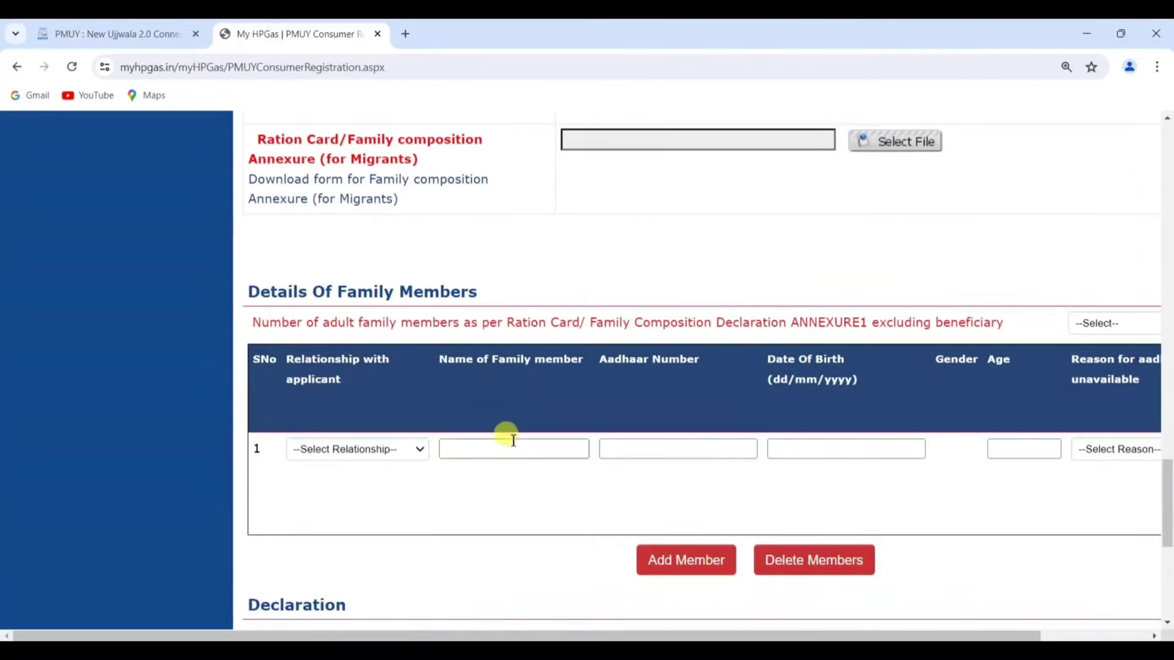
drag(250, 288, 482, 289)
click(1128, 324)
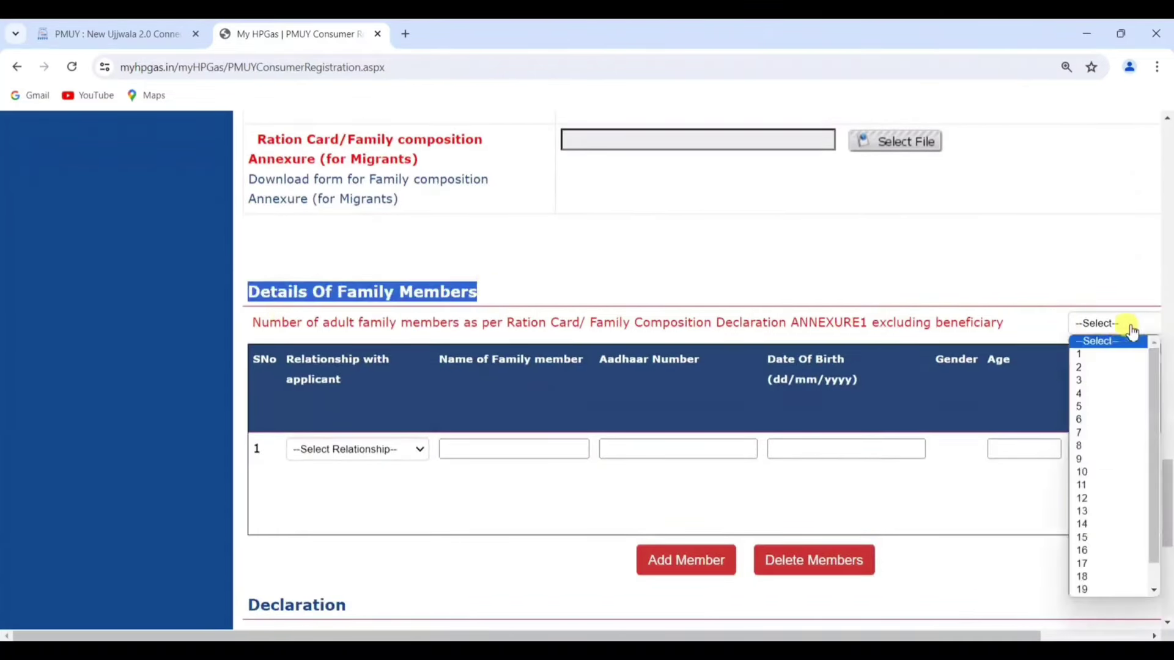
click(1088, 369)
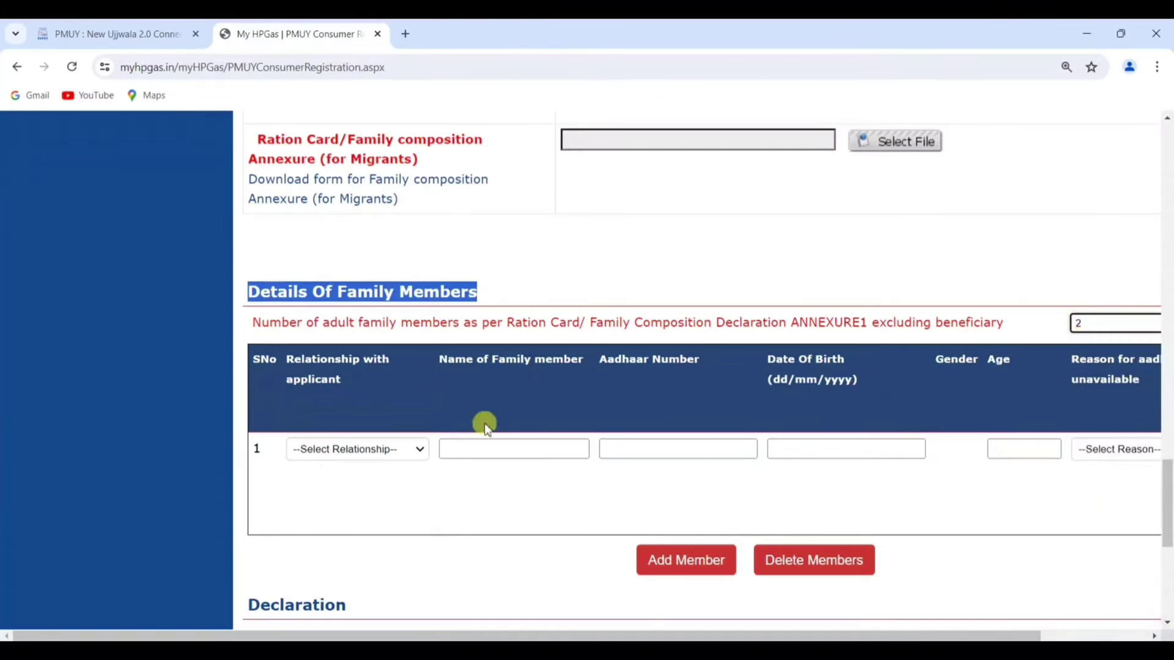
click(430, 491)
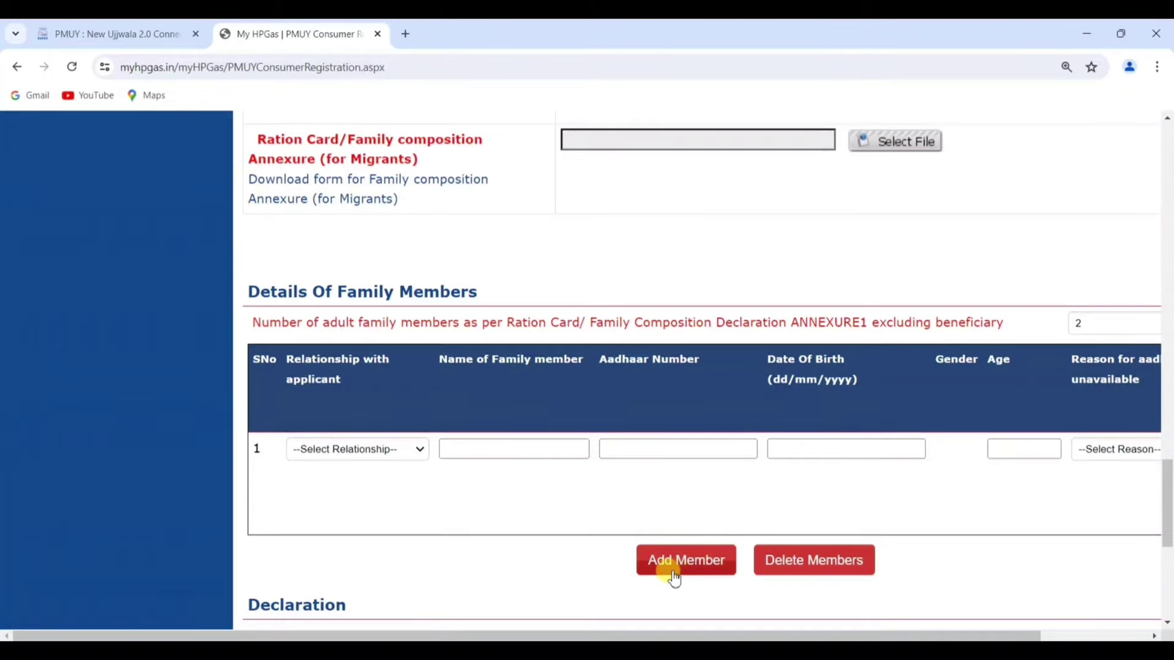
Accept the declaration at the end of the application form and close the HP Gas consumer registration page
scroll(592, 530, down, 5)
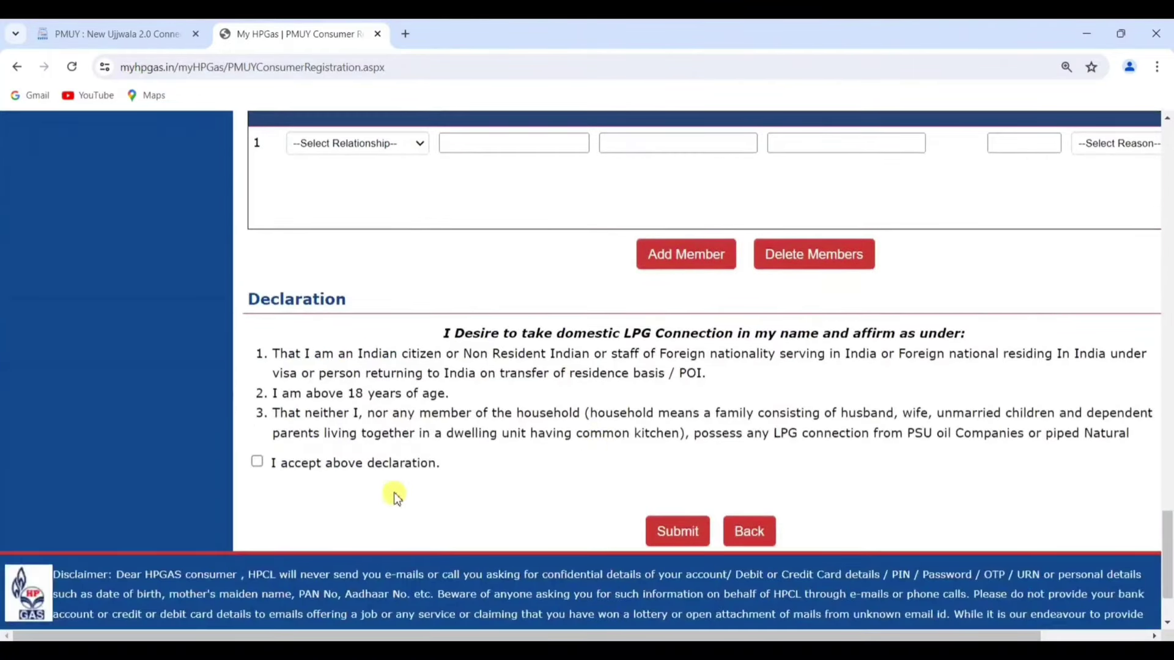
click(257, 461)
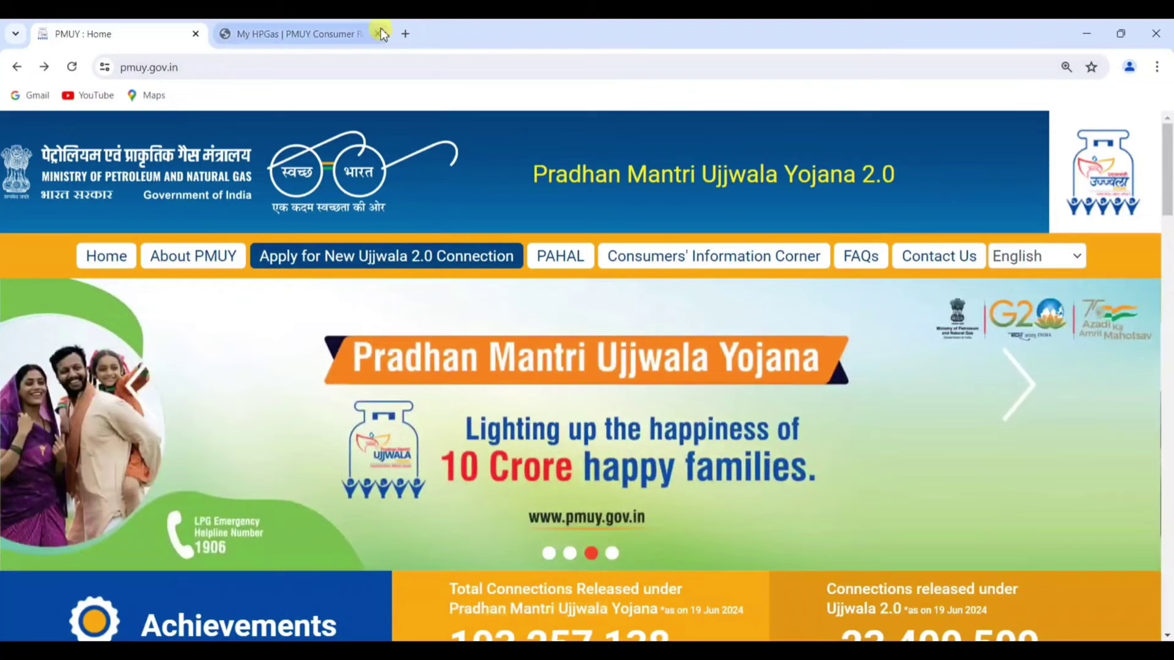
click(378, 33)
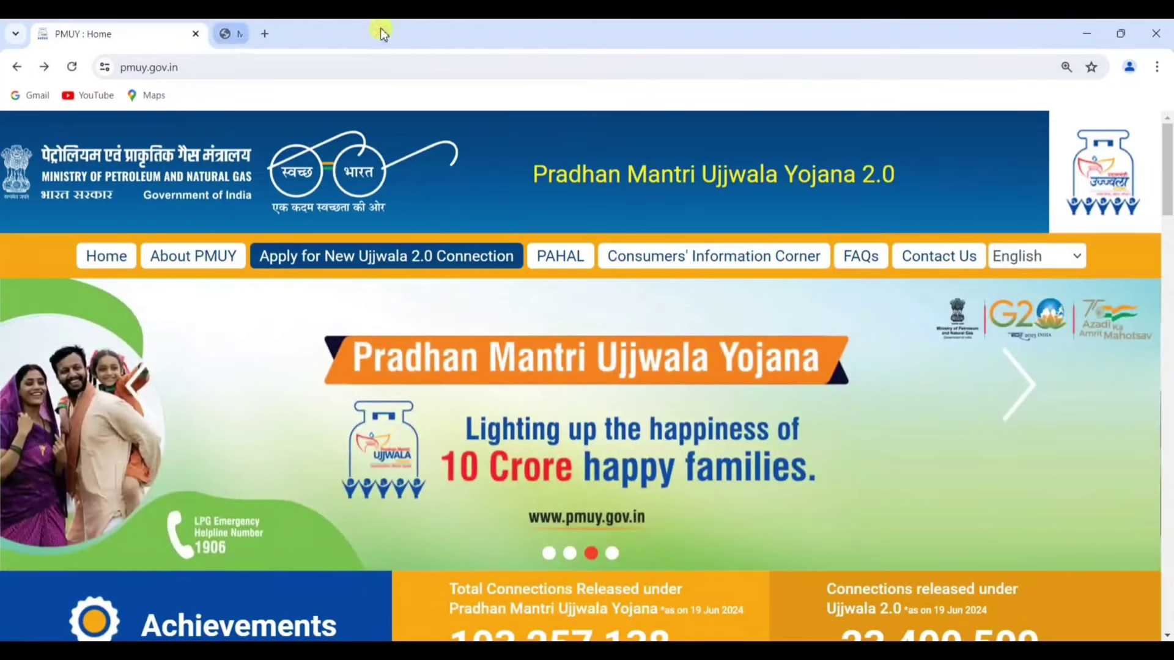